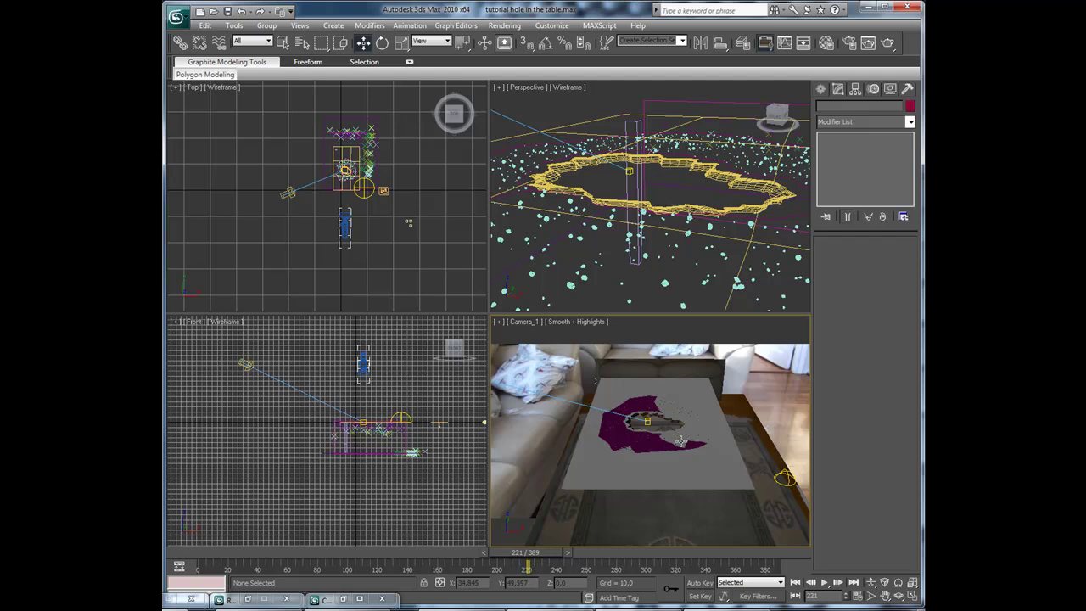
Select Plane01 and maximize the Camera_1 viewport with Alt+W
left_click(717, 506)
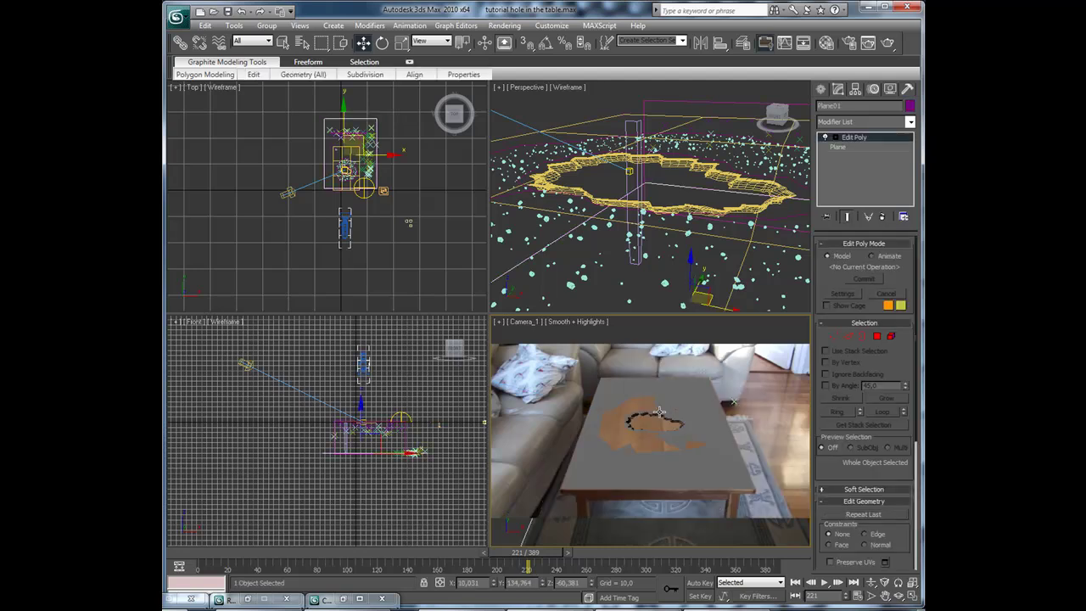
key("alt+w")
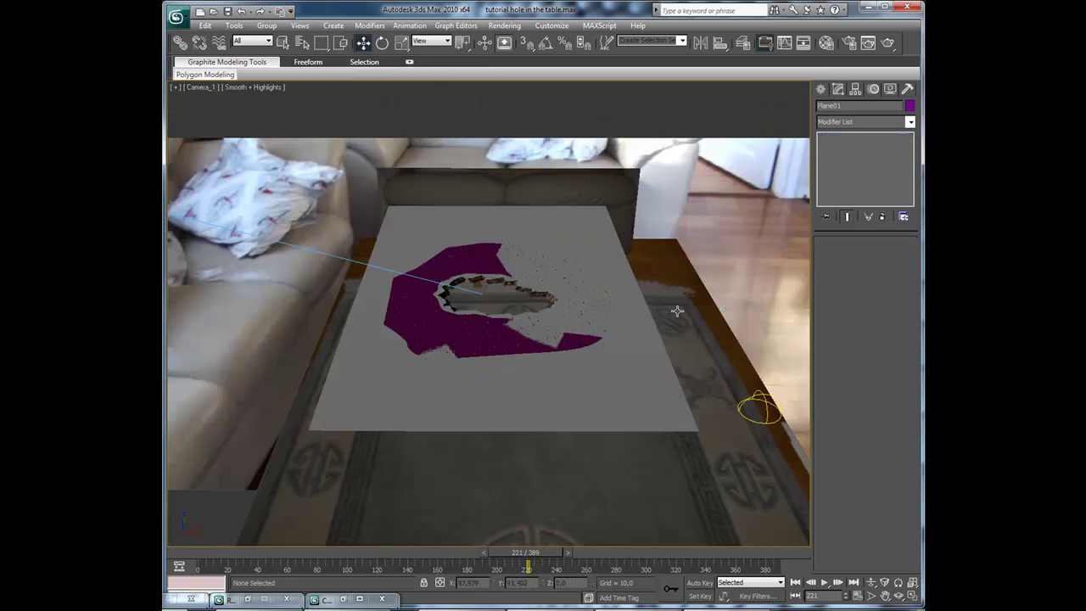
Check Plane01's object properties, then isolate it and move the warning box aside
right_click(594, 466)
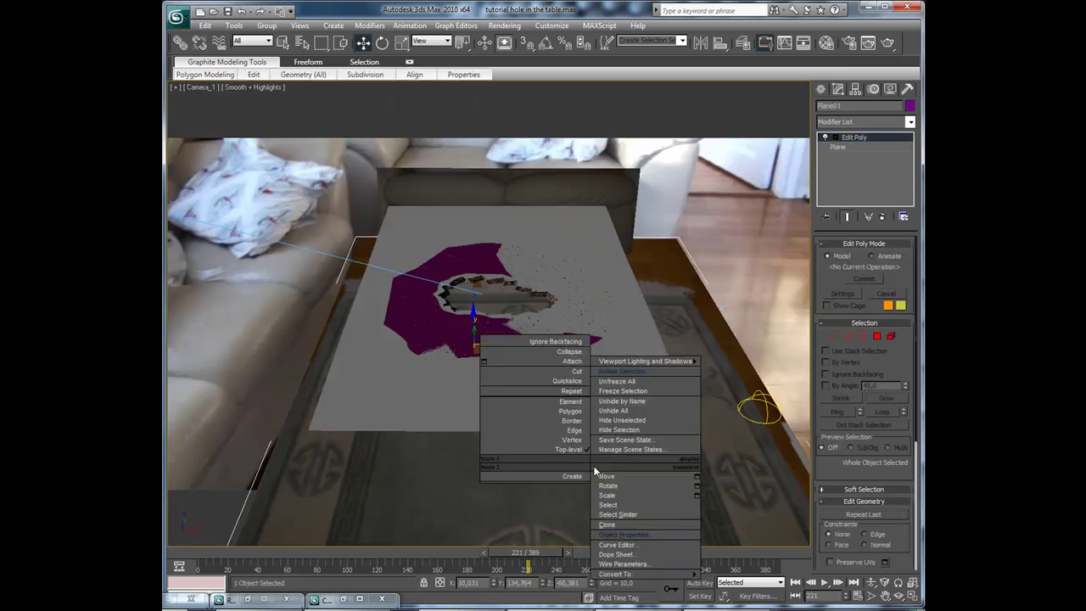
left_click(629, 533)
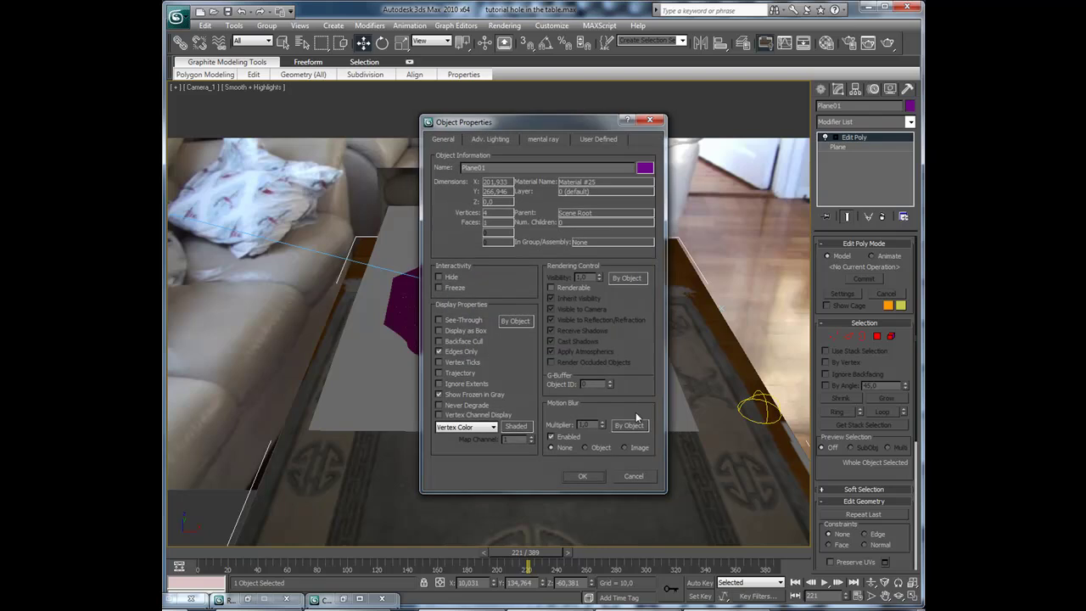
left_click(591, 474)
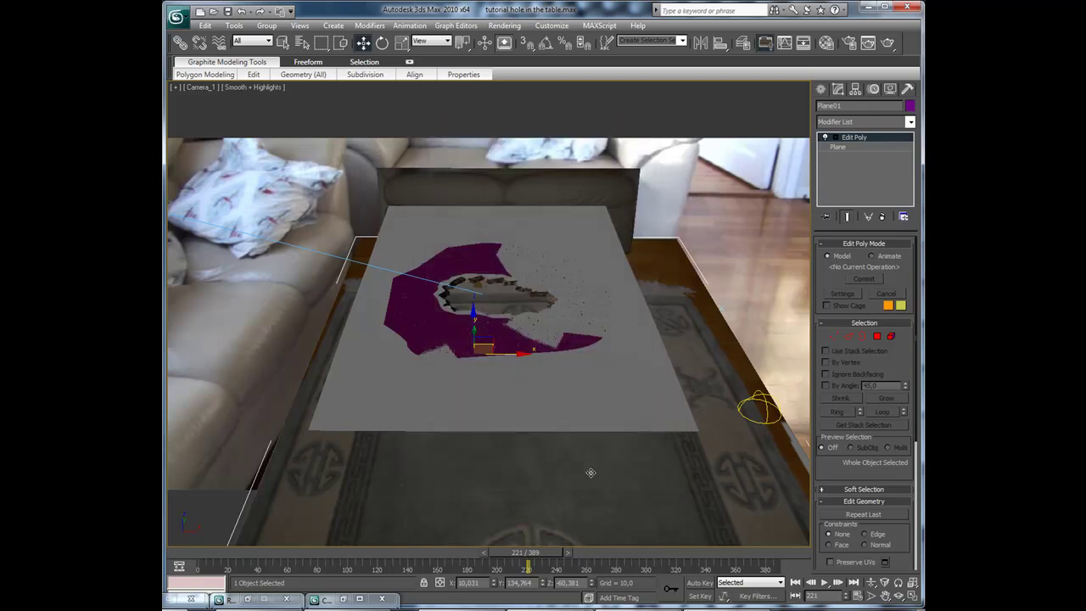
right_click(557, 450)
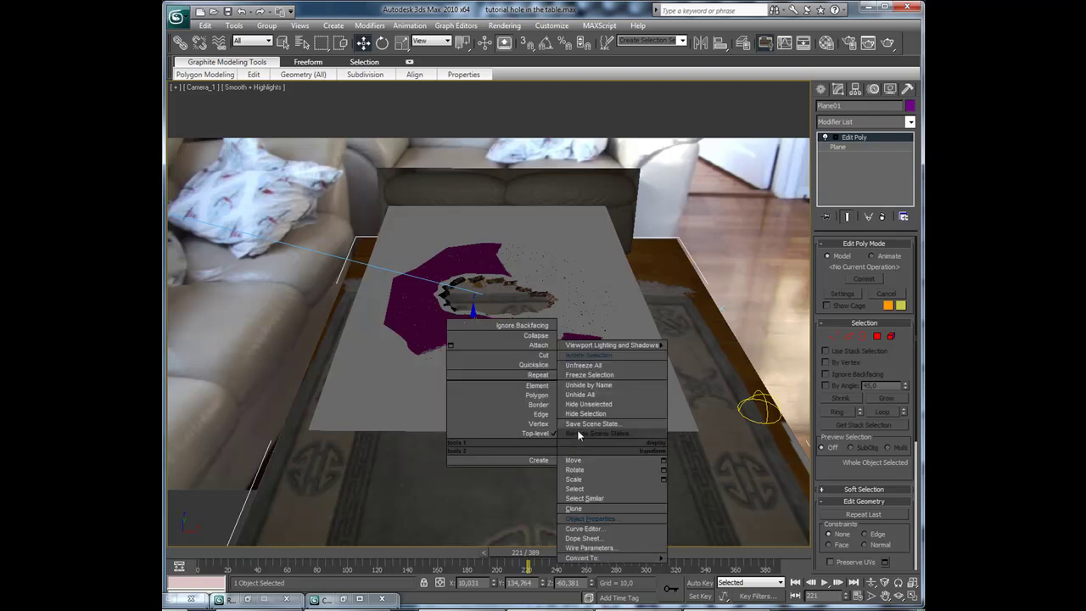
left_click(603, 354)
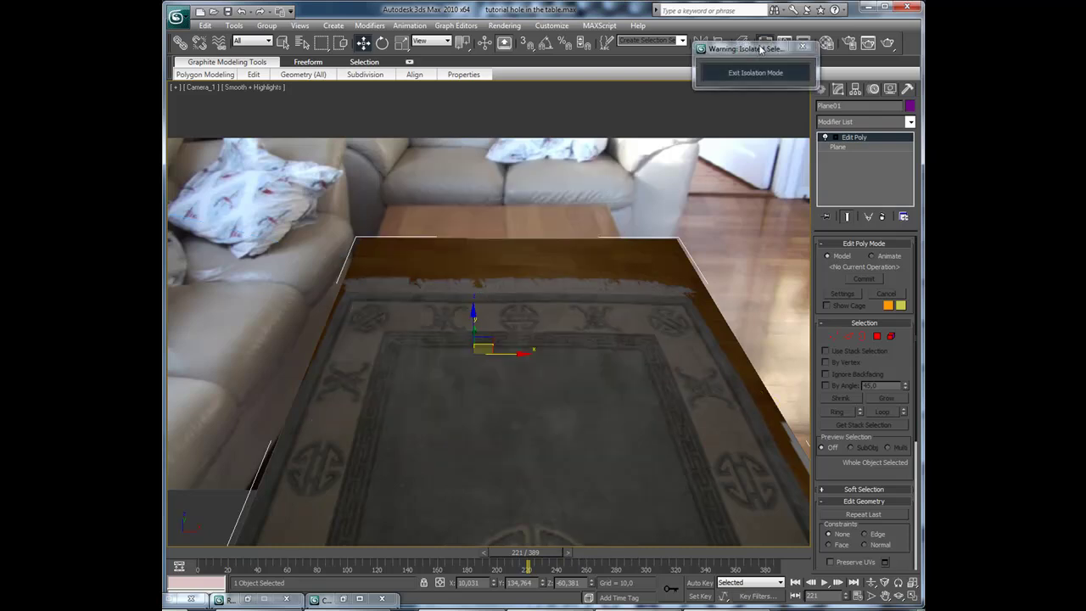
left_click_drag(761, 48, 653, 61)
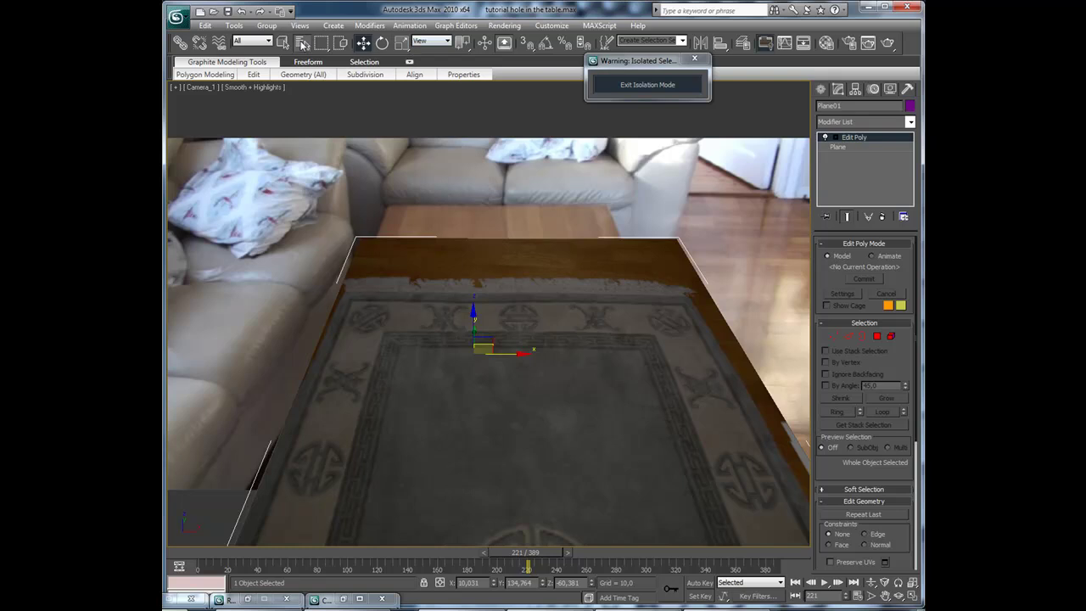
Select Direct01.Target from the scene list, clear the selection, and exit isolation mode
left_click(303, 45)
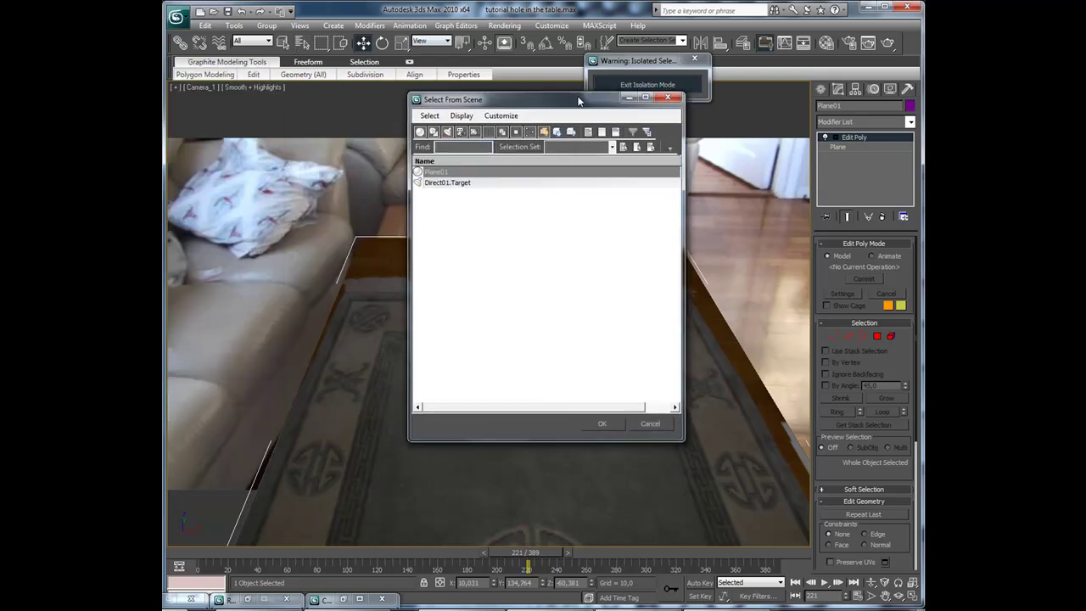
left_click(449, 183)
left_click(611, 430)
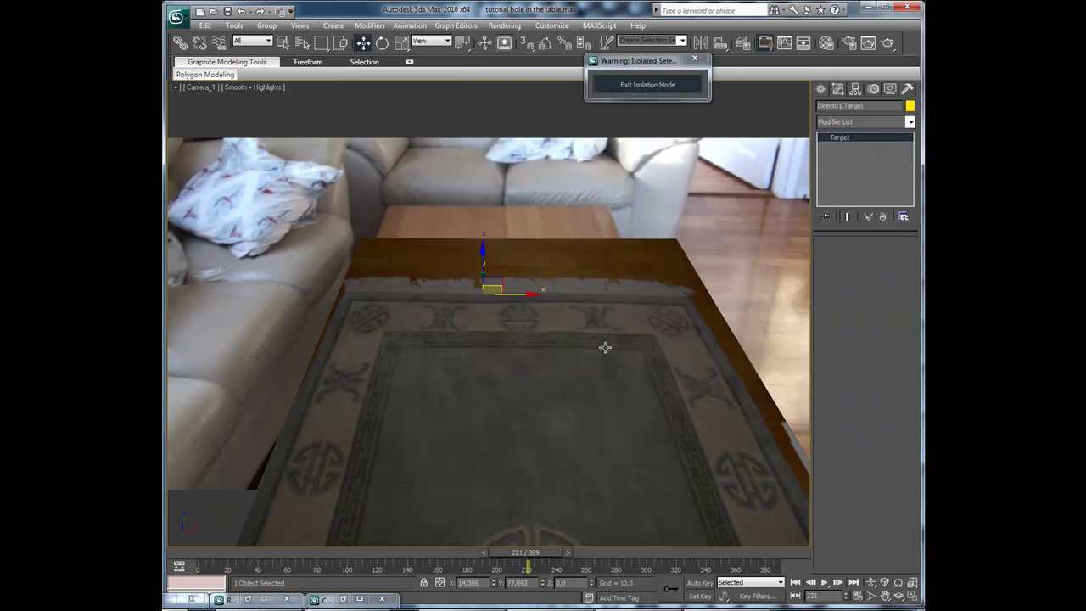
left_click(633, 312)
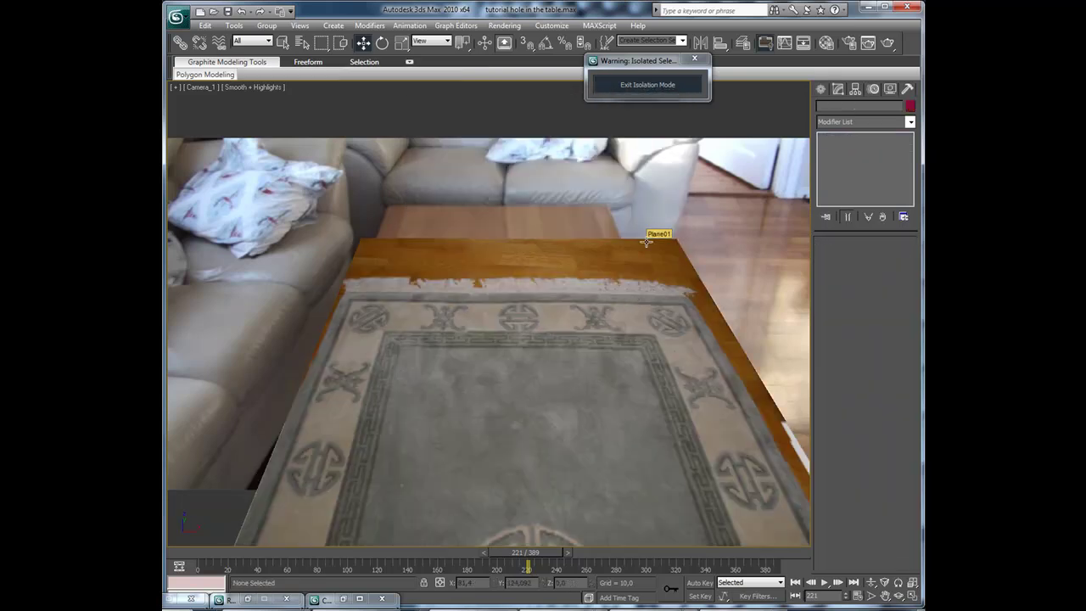
left_click(645, 85)
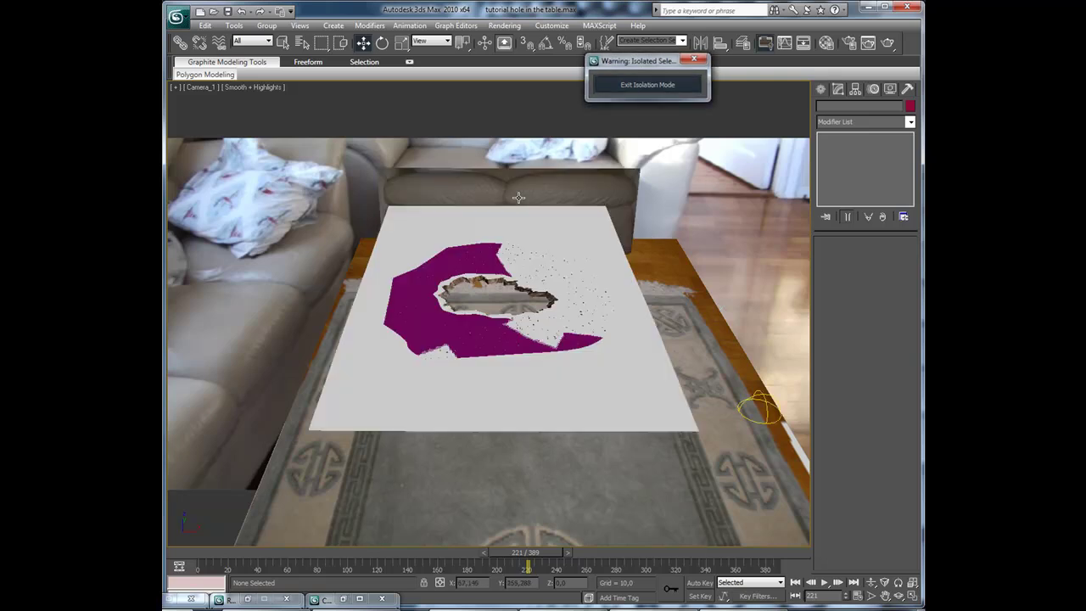
Select the table plane and sky light in the viewport, then clear the selection
right_click(751, 330)
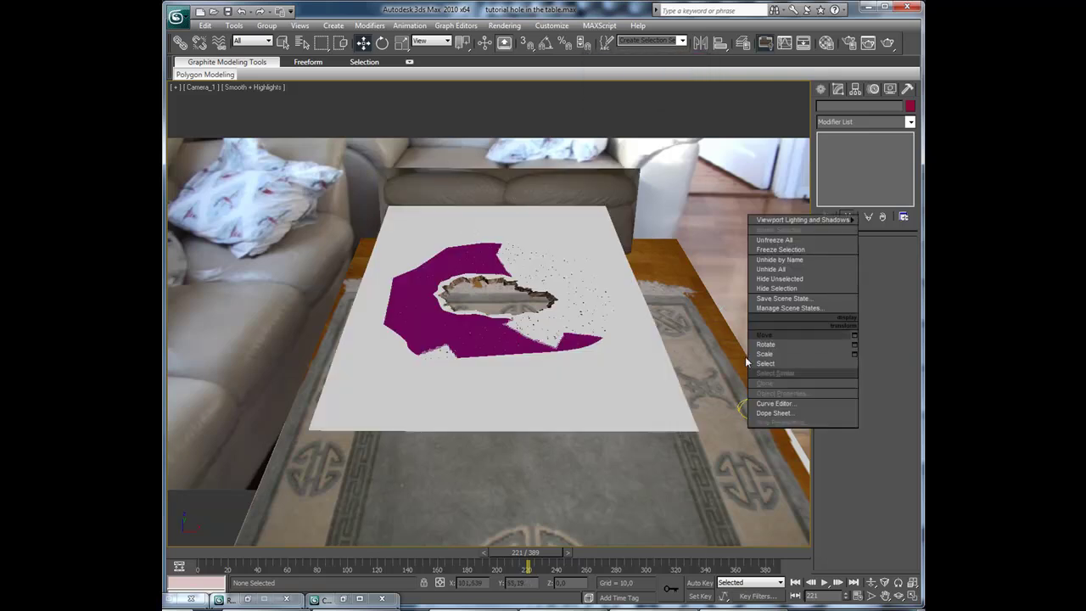
left_click(764, 397)
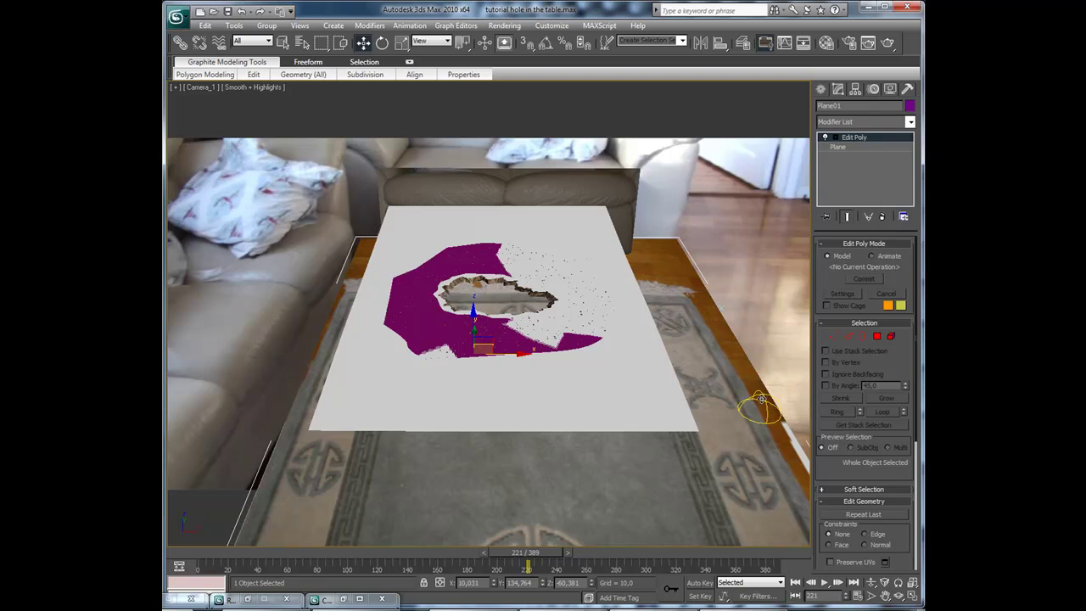
left_click(764, 400)
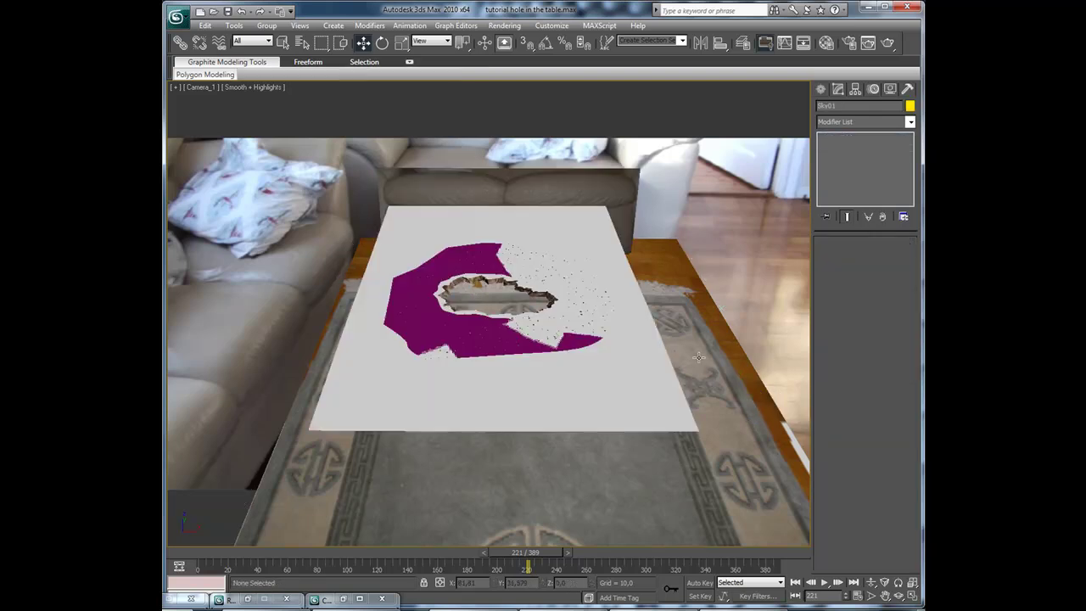
left_click(698, 356)
Restore the four-viewport layout and zoom into the Top view
key("alt+w")
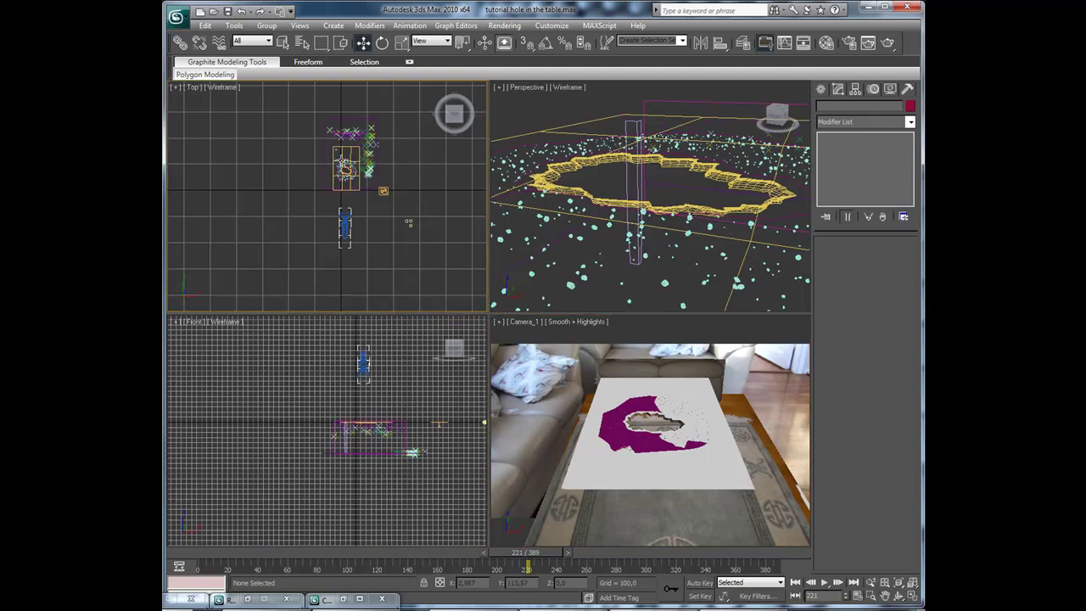
scroll(339, 182, "up", 2)
scroll(346, 210, "up", 2)
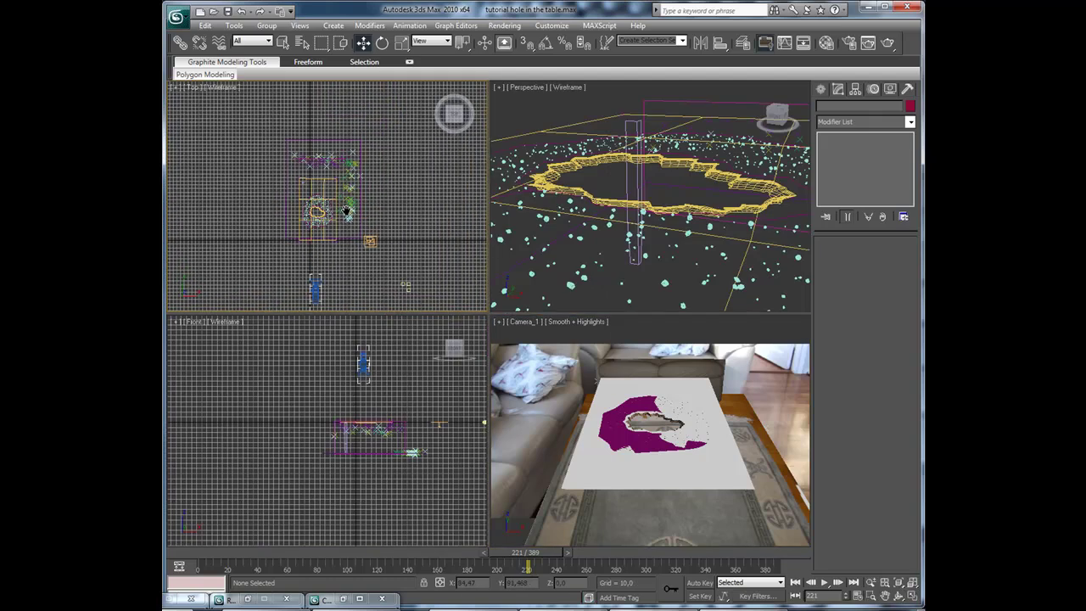
scroll(346, 211, "up", 2)
scroll(346, 211, "up", 2)
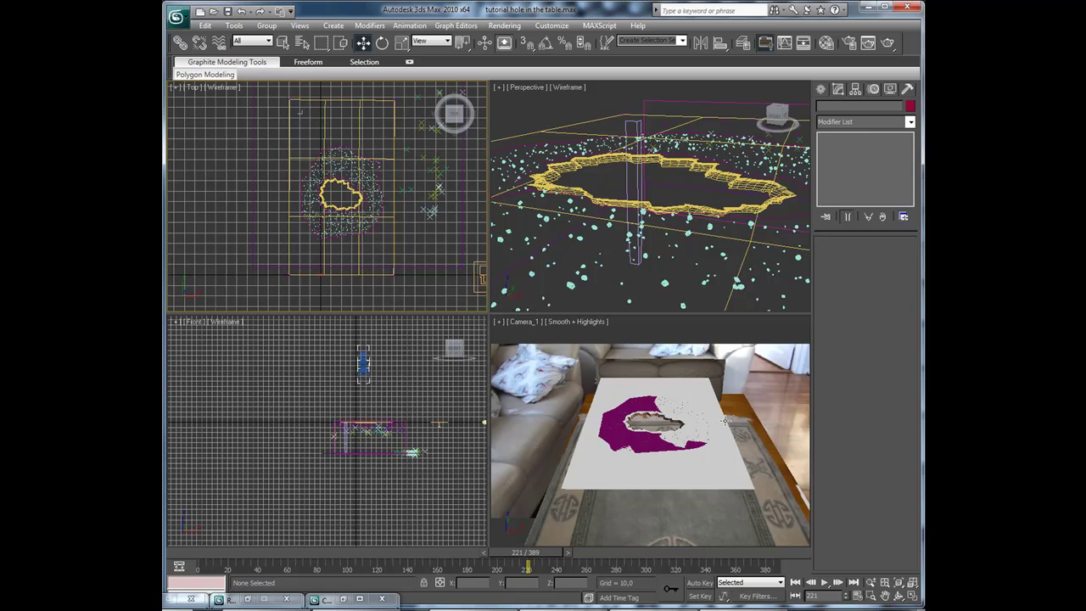
Select Plane01 in the Camera view, isolate it, then clear the selection
left_click(743, 371)
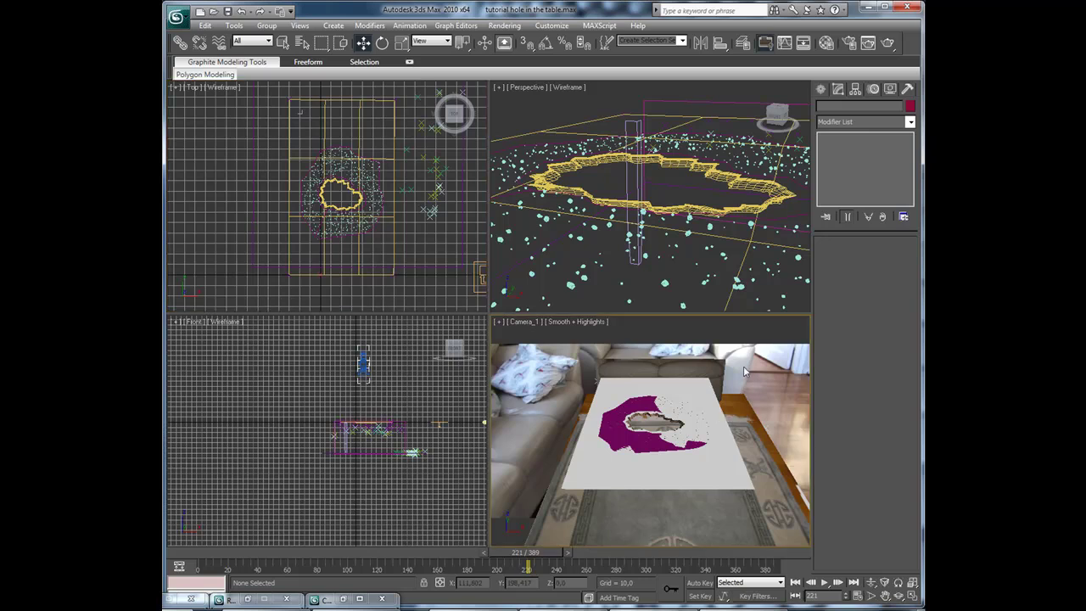
left_click(761, 499)
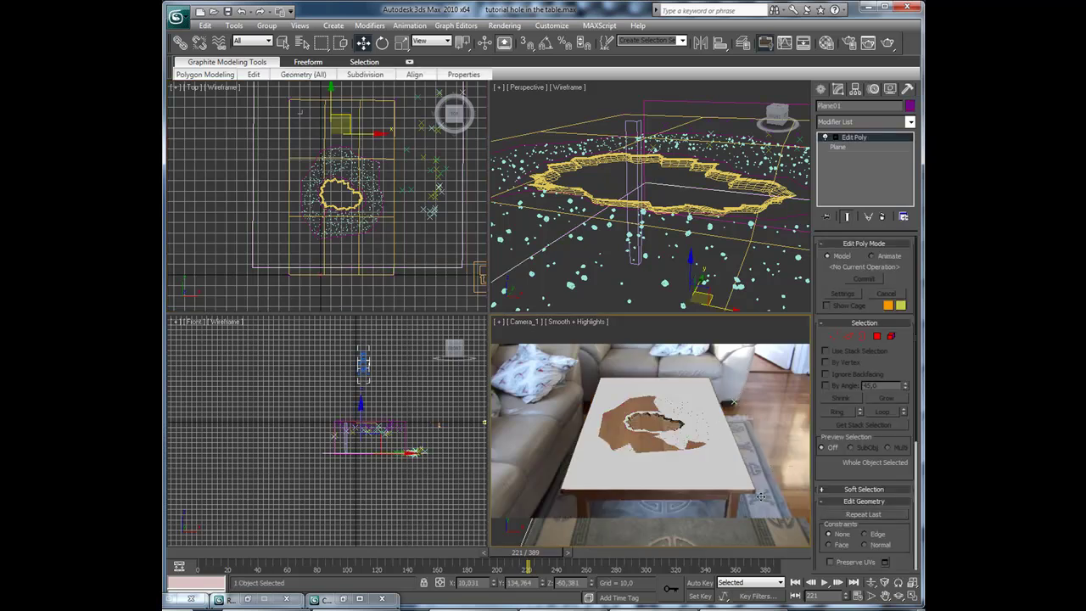
right_click(766, 499)
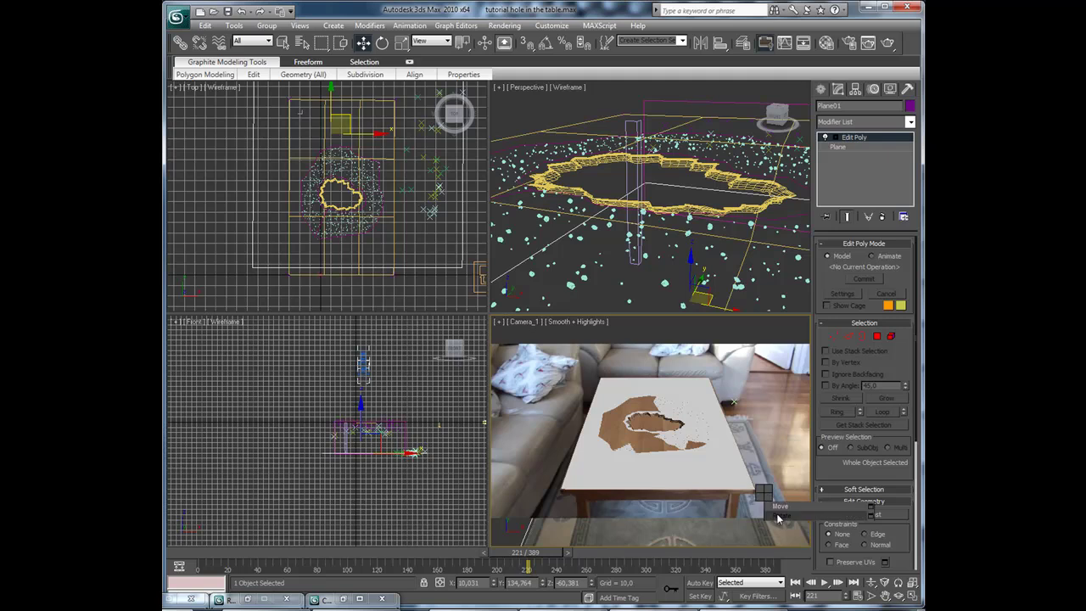
left_click(787, 401)
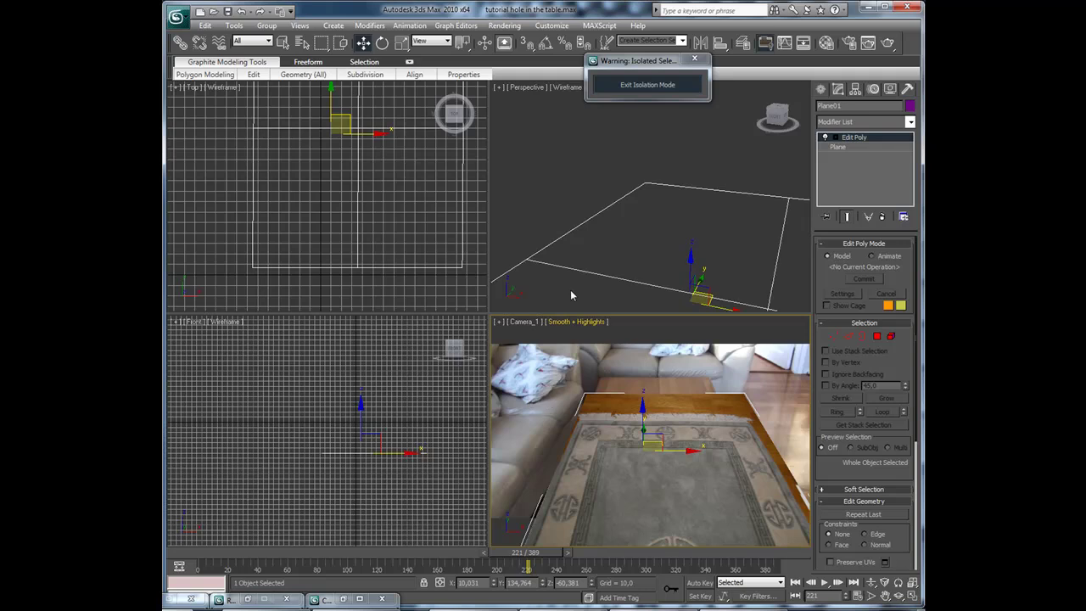
left_click(535, 170)
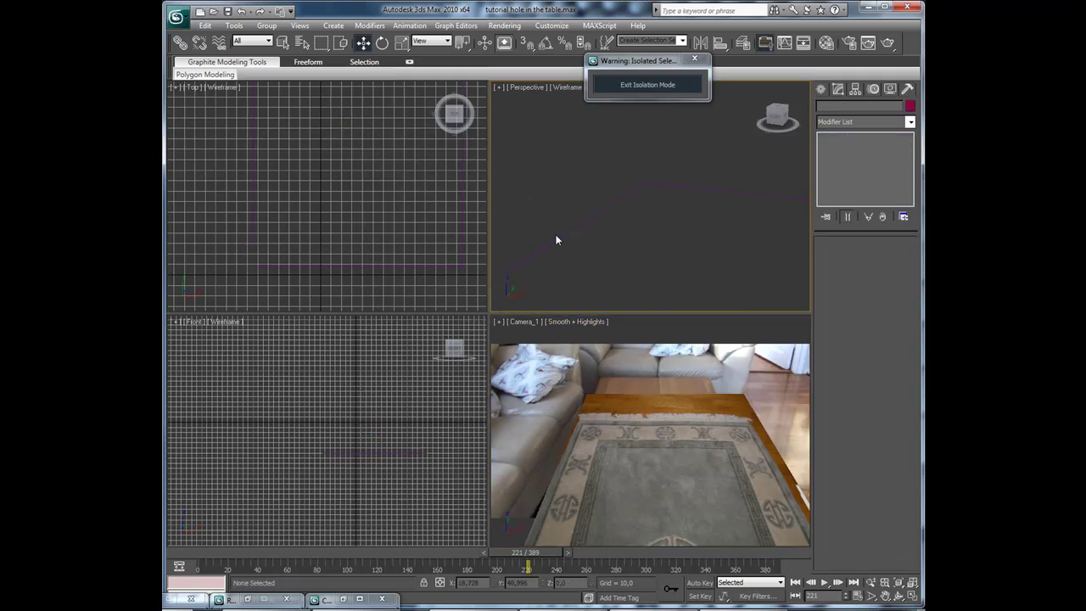
Raise Material #25's self-illumination to 100, then close the Material Editor
key("m")
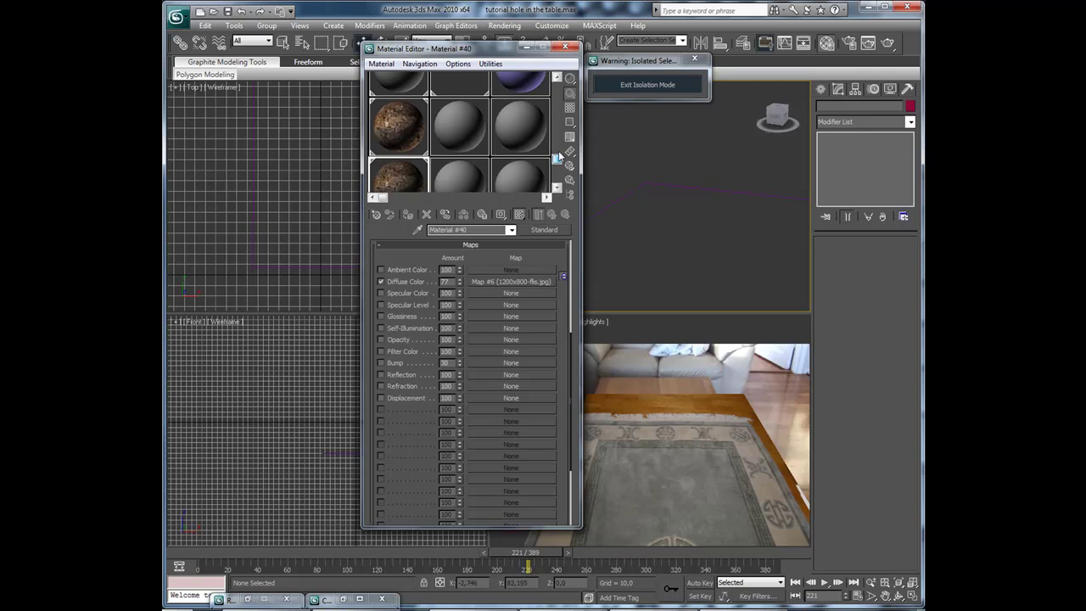
left_click_drag(557, 161, 557, 84)
left_click(403, 100)
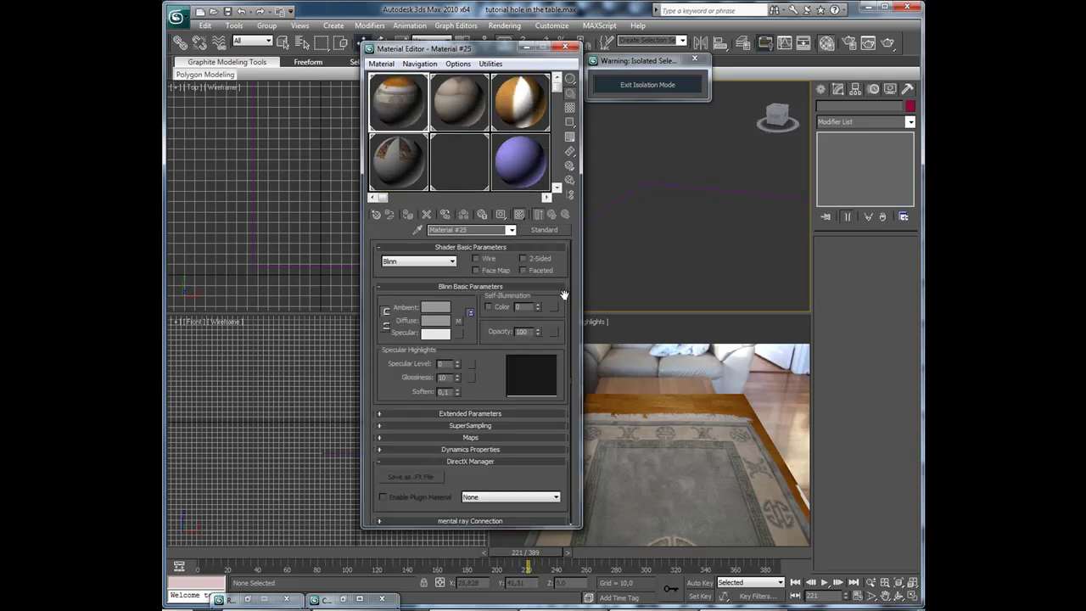
left_click_drag(537, 309, 538, 127)
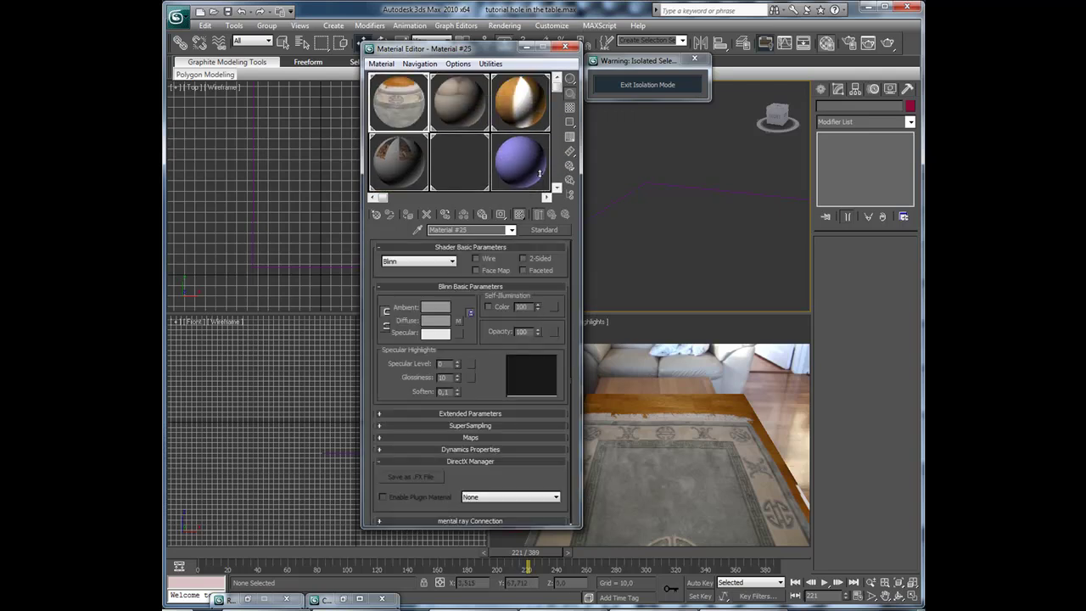
left_click(527, 49)
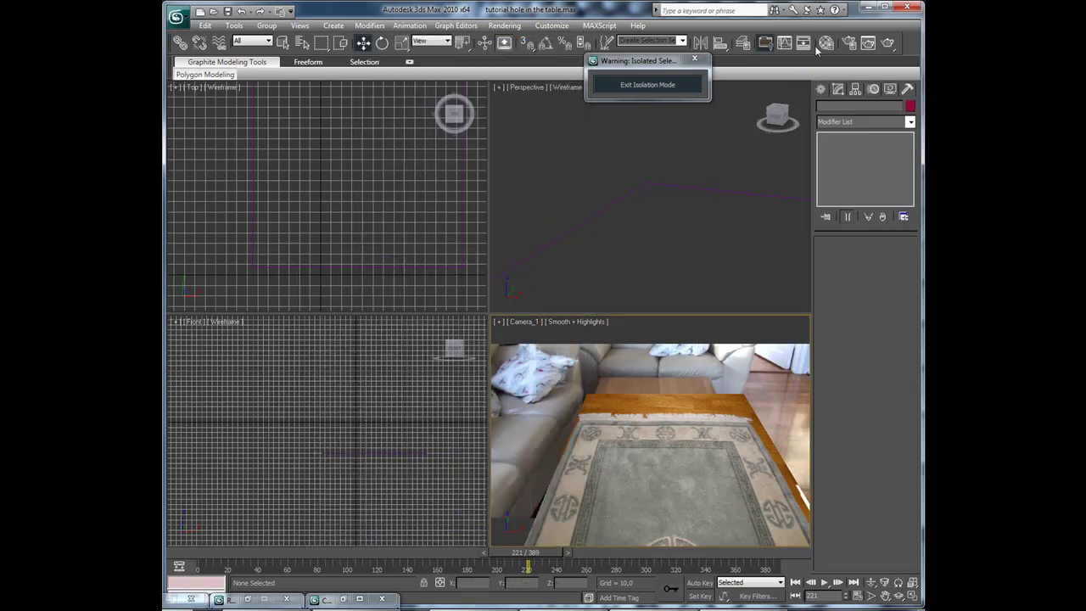
Open the Render Setup output file browser and create a BG folder under Renders
left_click(848, 42)
left_click_drag(473, 134, 494, 211)
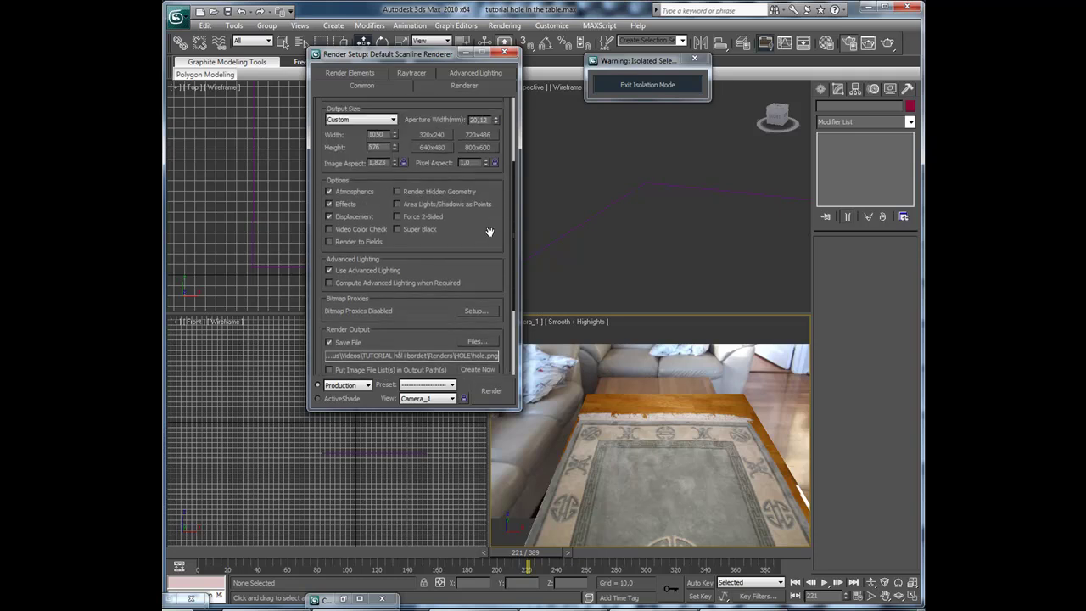
scroll(494, 211, "down", 3)
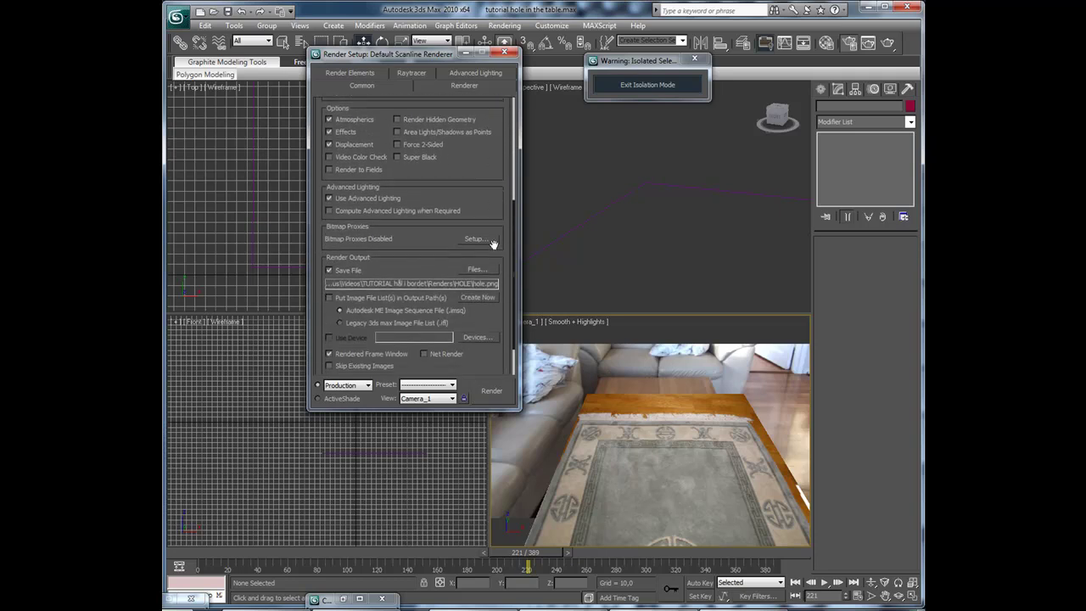
left_click(484, 271)
left_click(508, 111)
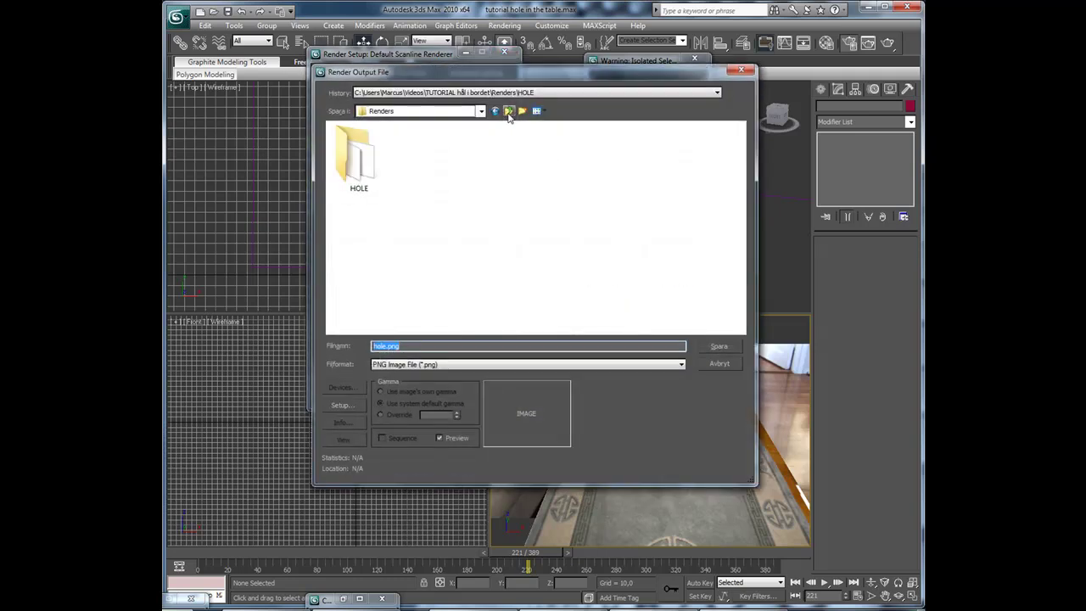
left_click(521, 111)
type("B")
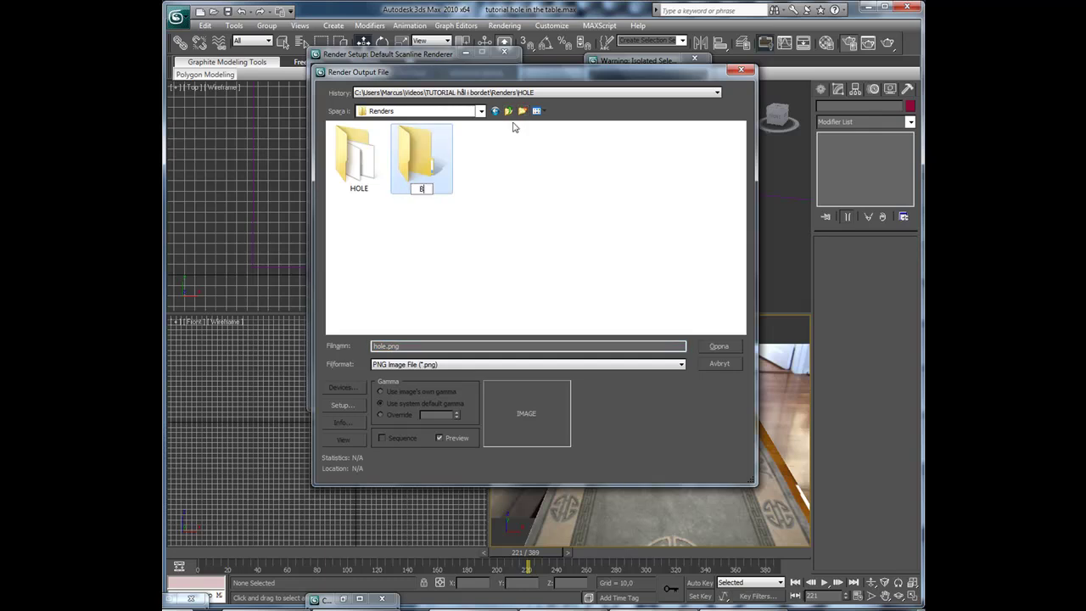
type("G")
key("Return")
key("Return")
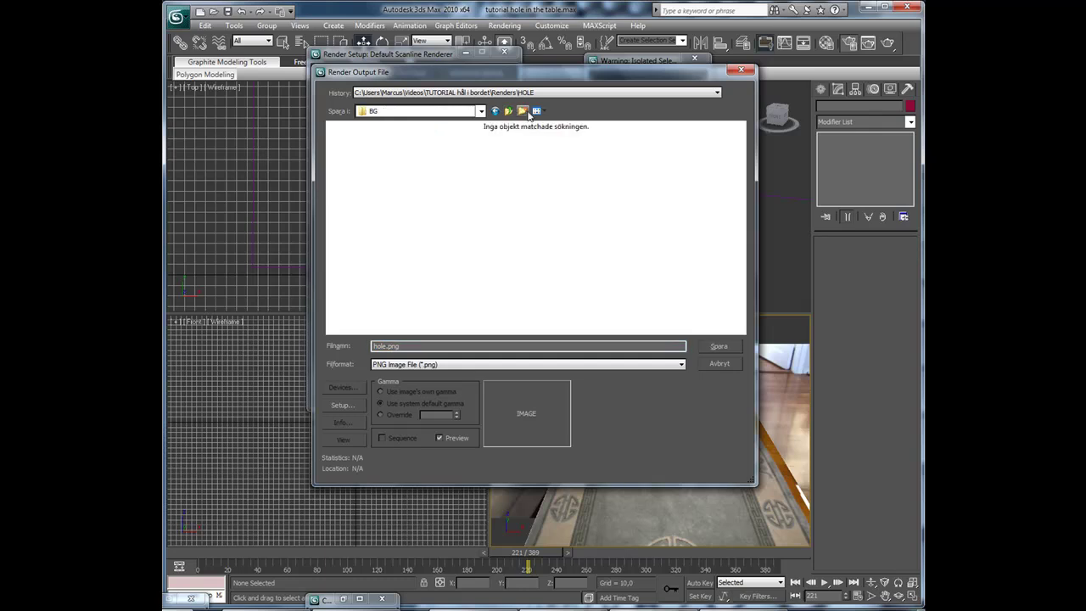
Create a Carpet folder inside BG and save the output file as Carpet
left_click(522, 111)
type("Car")
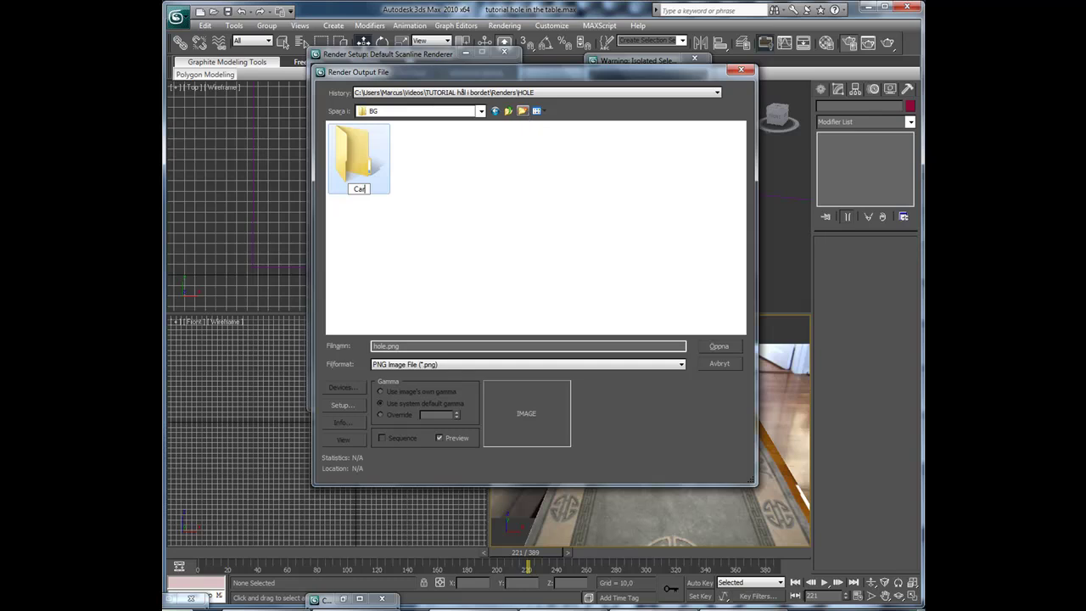
type("pet")
key("Return")
key("Return")
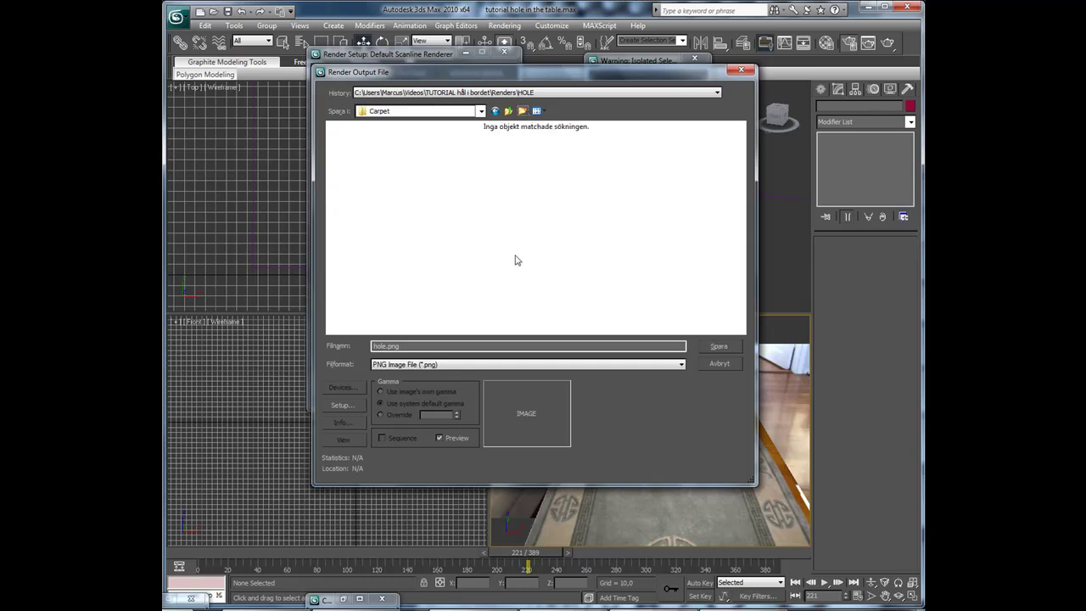
type("Carpet")
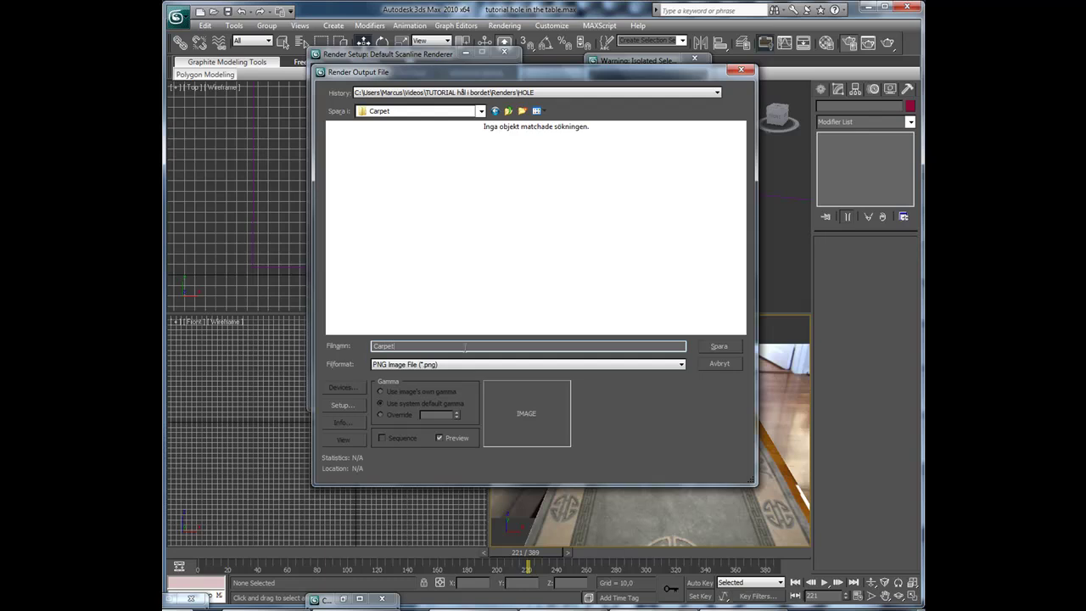
left_click(733, 347)
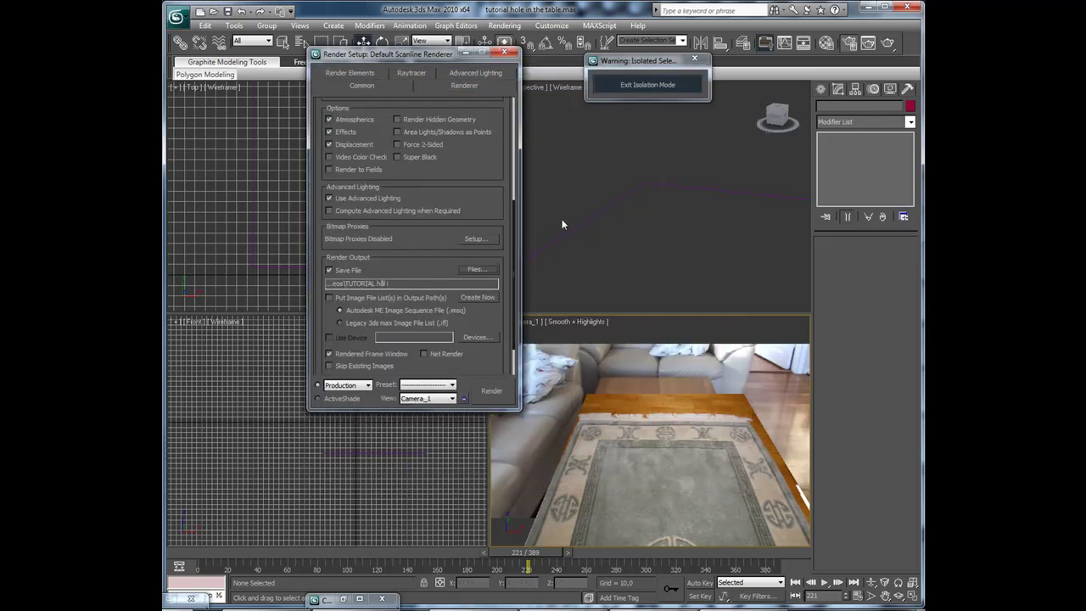
Render the carpet pass to the Carpet output file
left_click(497, 391)
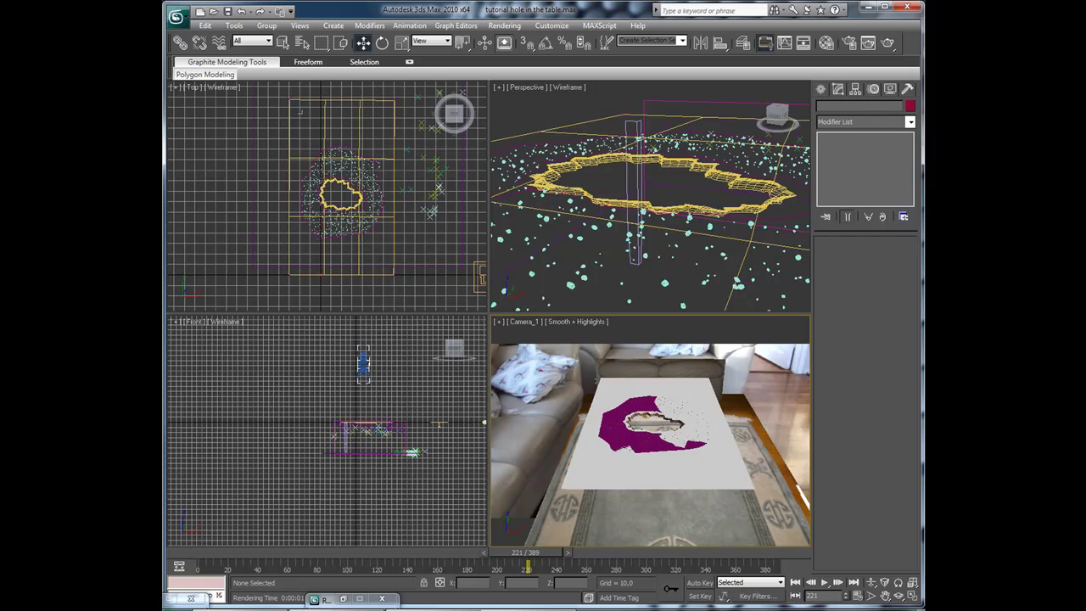
mouse_move(326, 599)
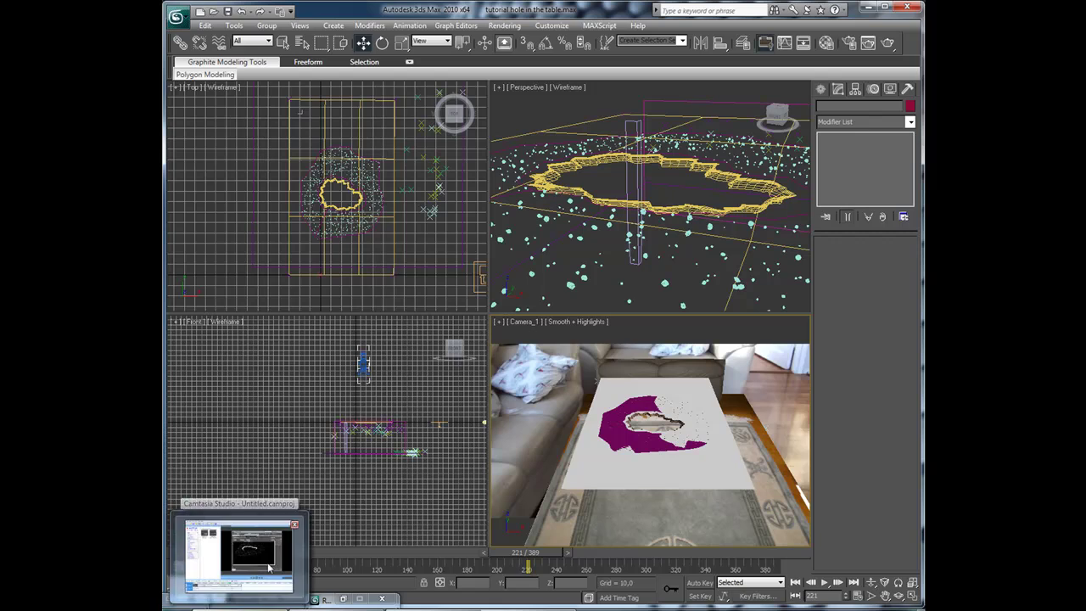
left_click(272, 543)
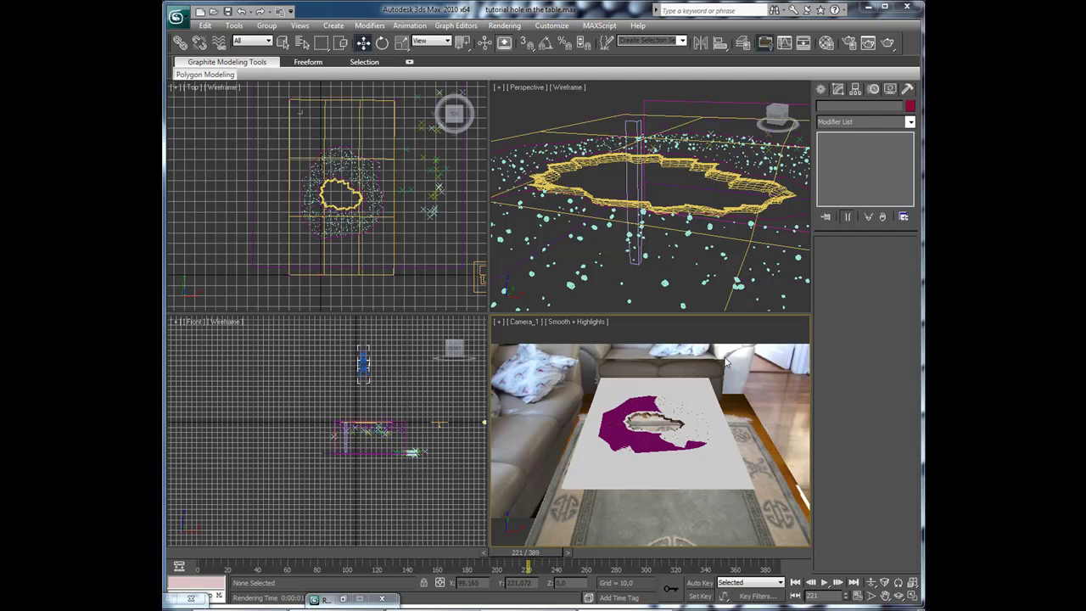
Isolate the point helper near the couch, then exit isolation
left_click(695, 371)
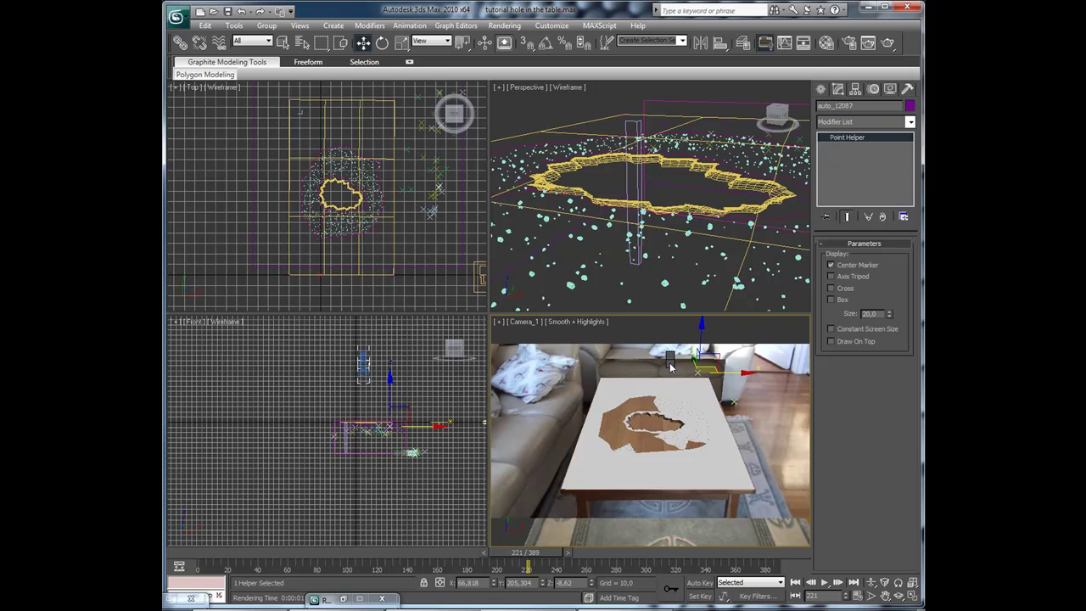
right_click(684, 367)
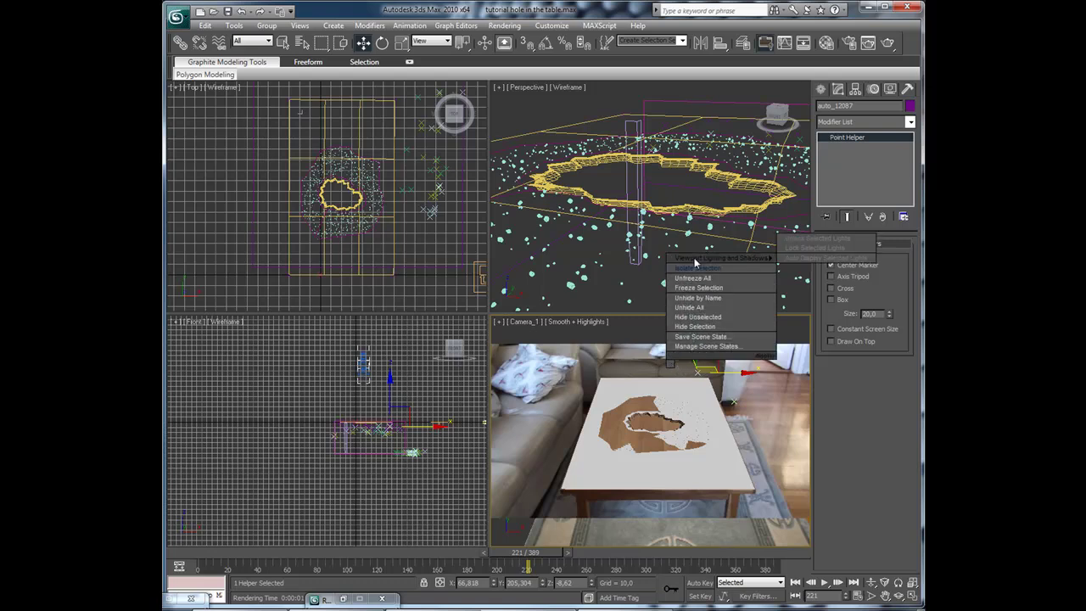
left_click(694, 269)
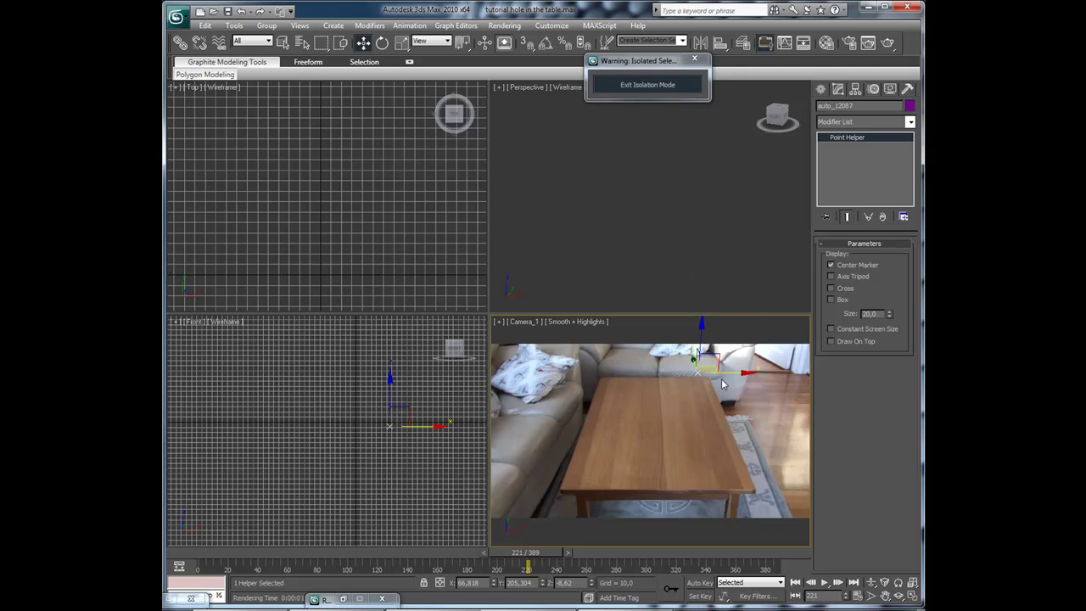
left_click(644, 86)
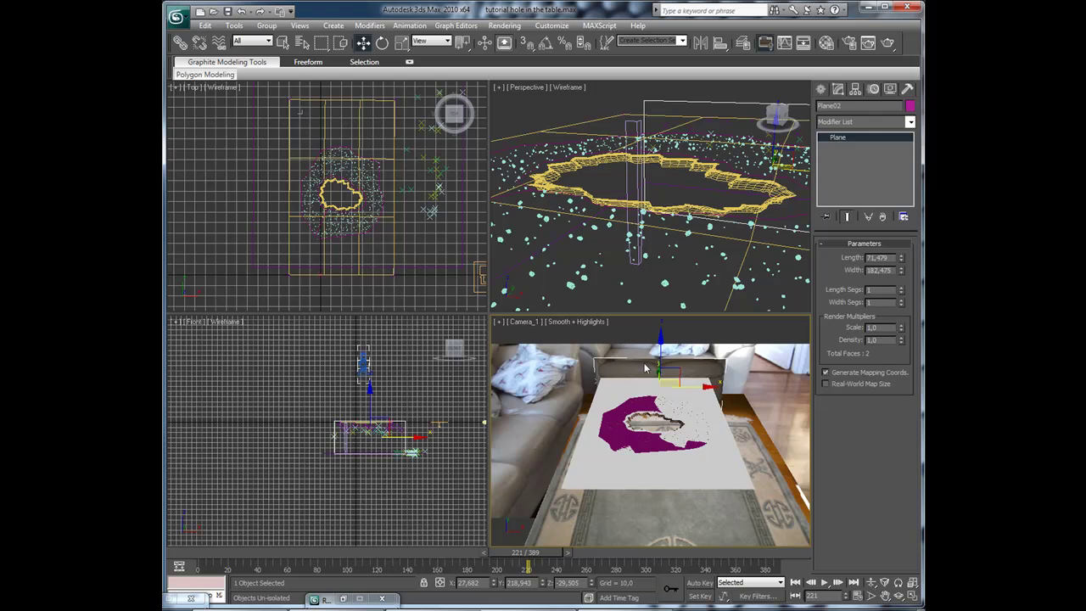
Isolate Plane02 and review its object properties, accepting with OK
right_click(645, 367)
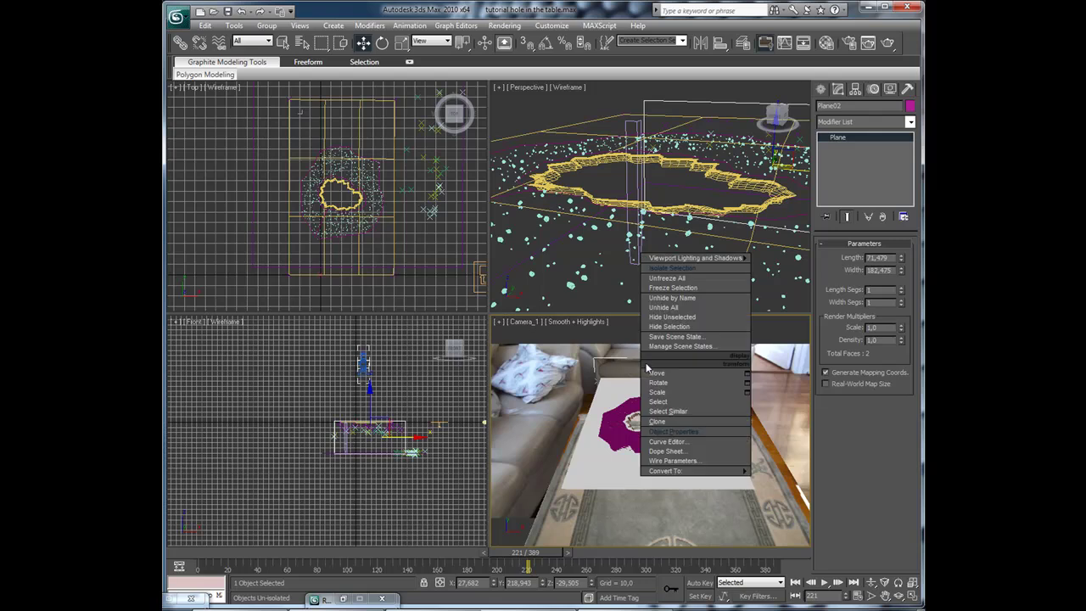
left_click(673, 268)
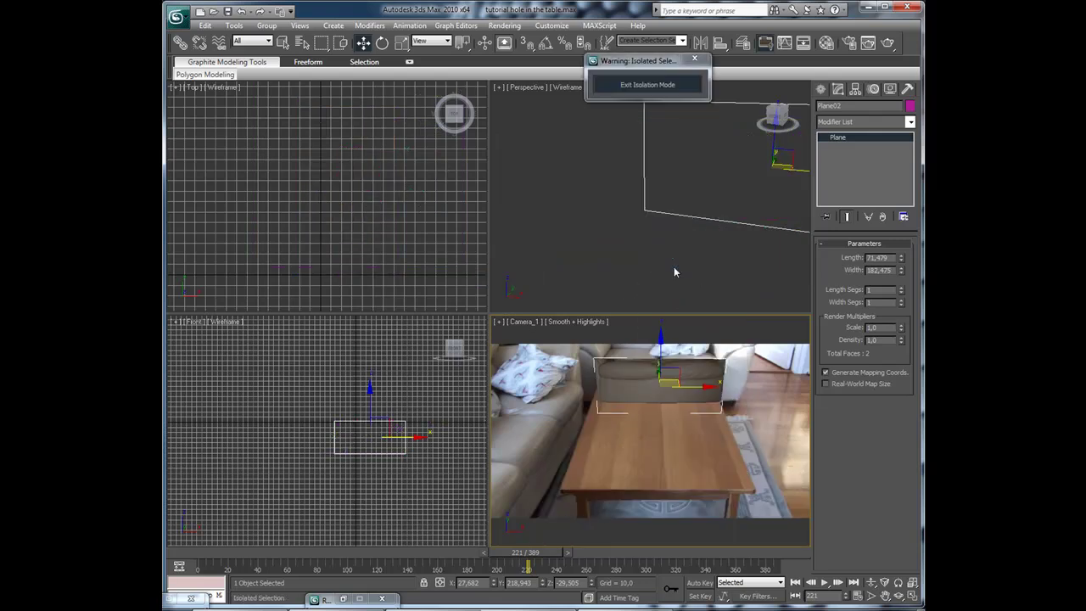
right_click(638, 369)
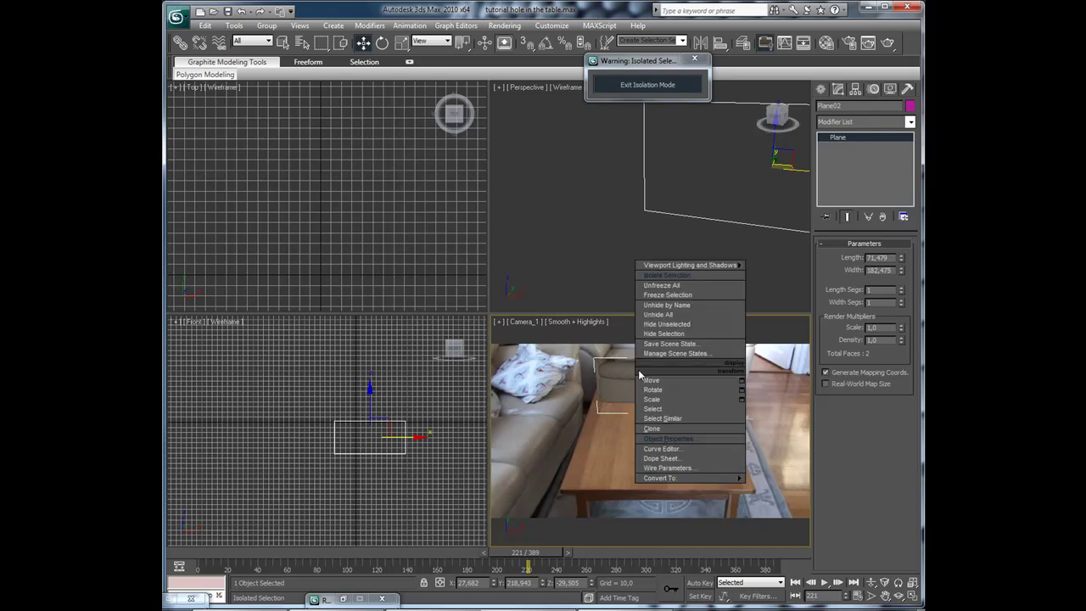
left_click(675, 439)
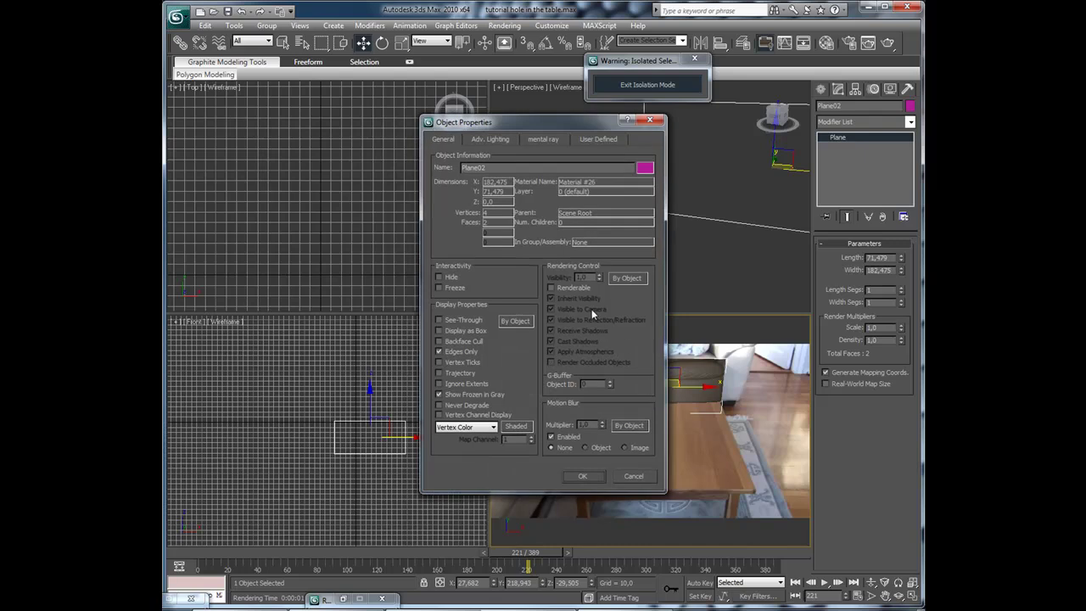
left_click(585, 476)
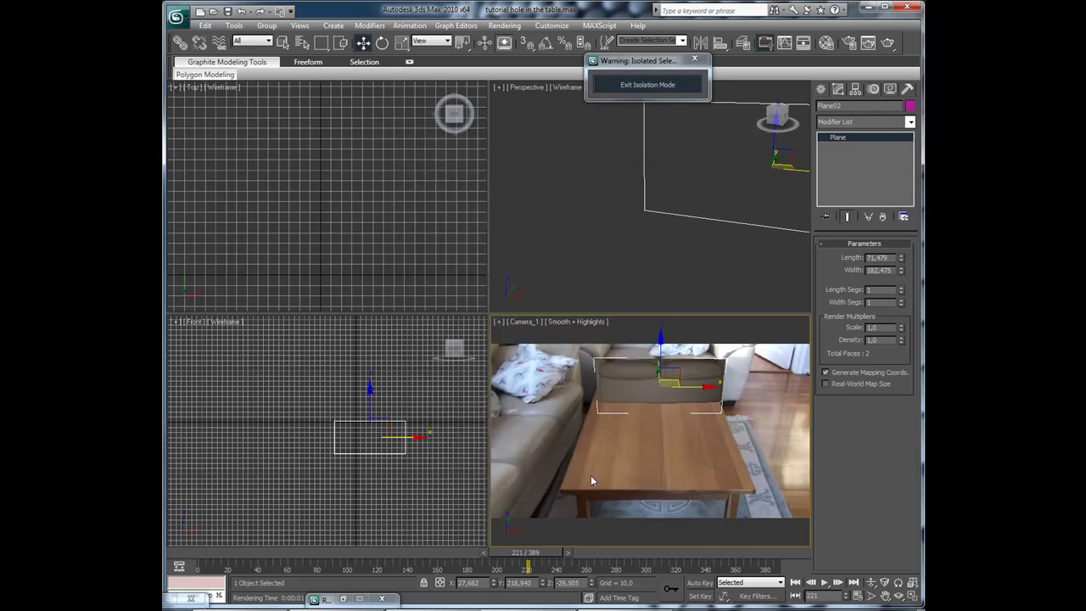
Set couch Material #26's parent self-illumination to 100, then close the Material Editor
left_click(570, 376)
key("m")
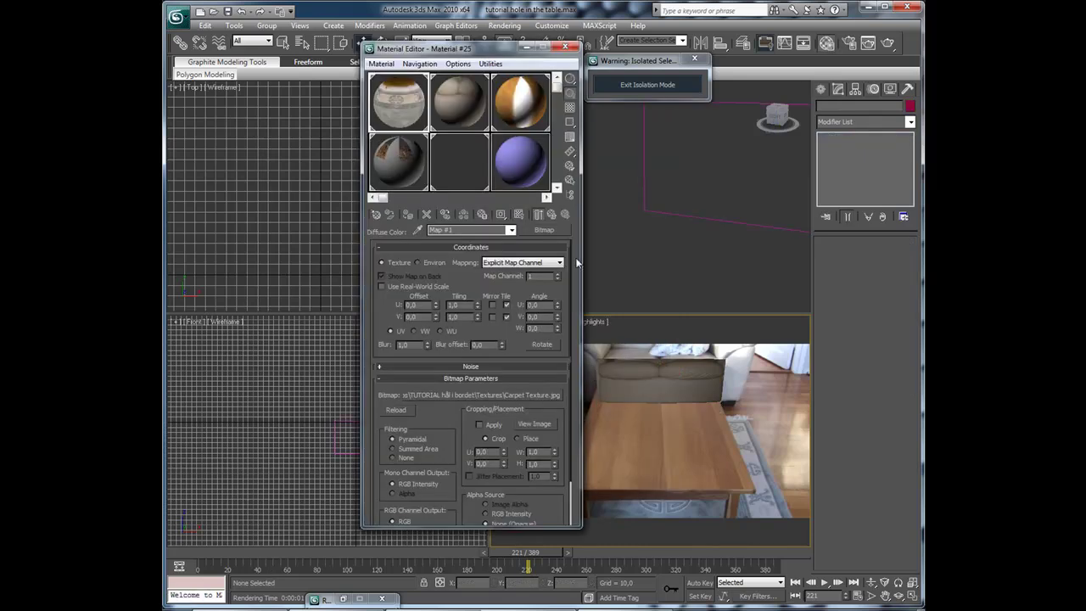
left_click(459, 91)
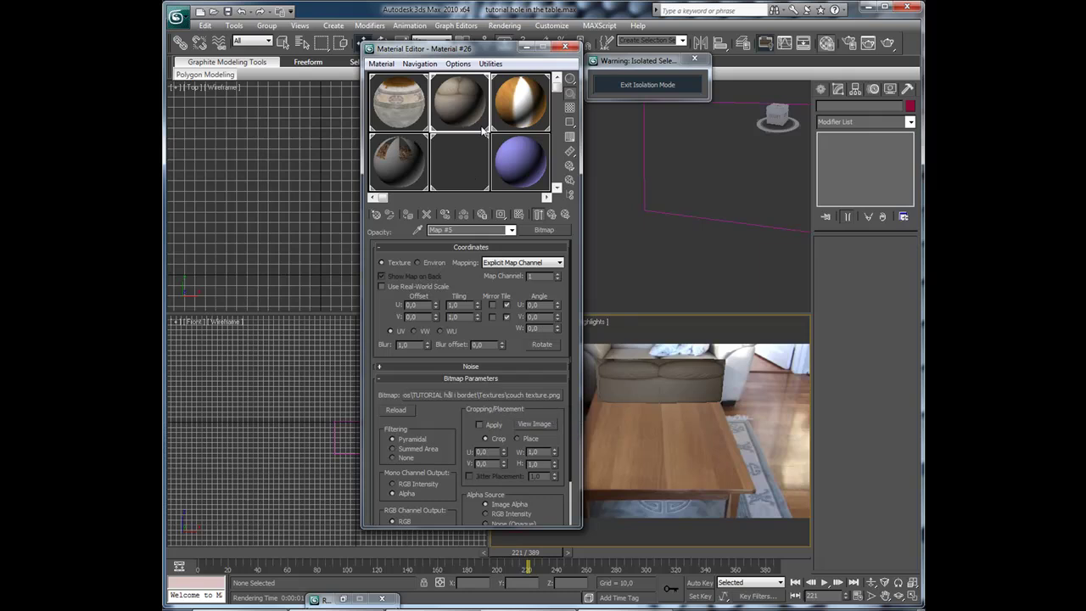
left_click(551, 213)
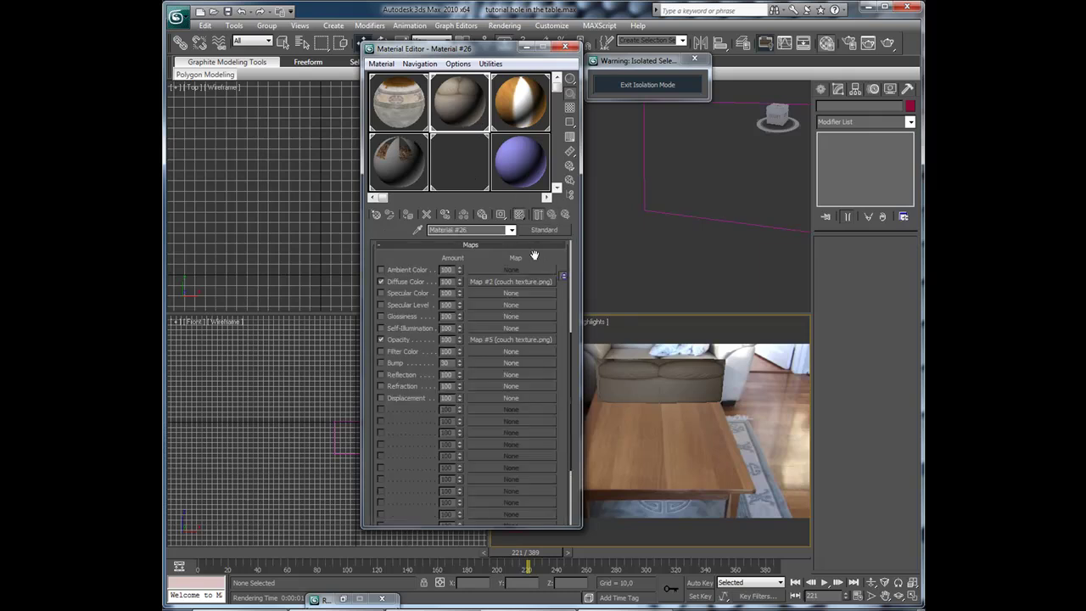
scroll(534, 256, "up", 3)
scroll(534, 263, "up", 3)
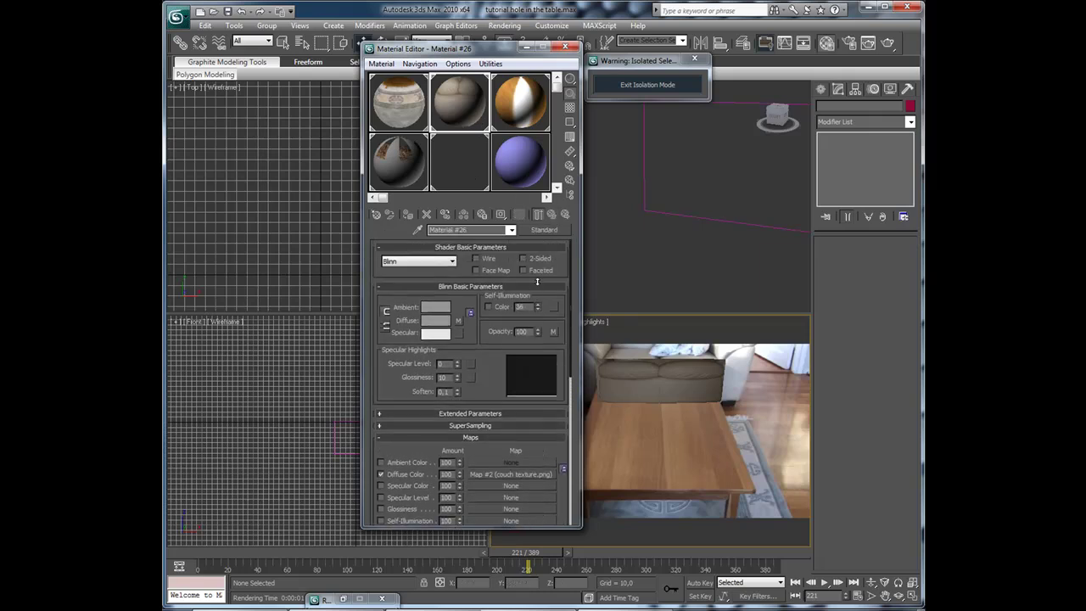
left_click_drag(537, 281, 547, 210)
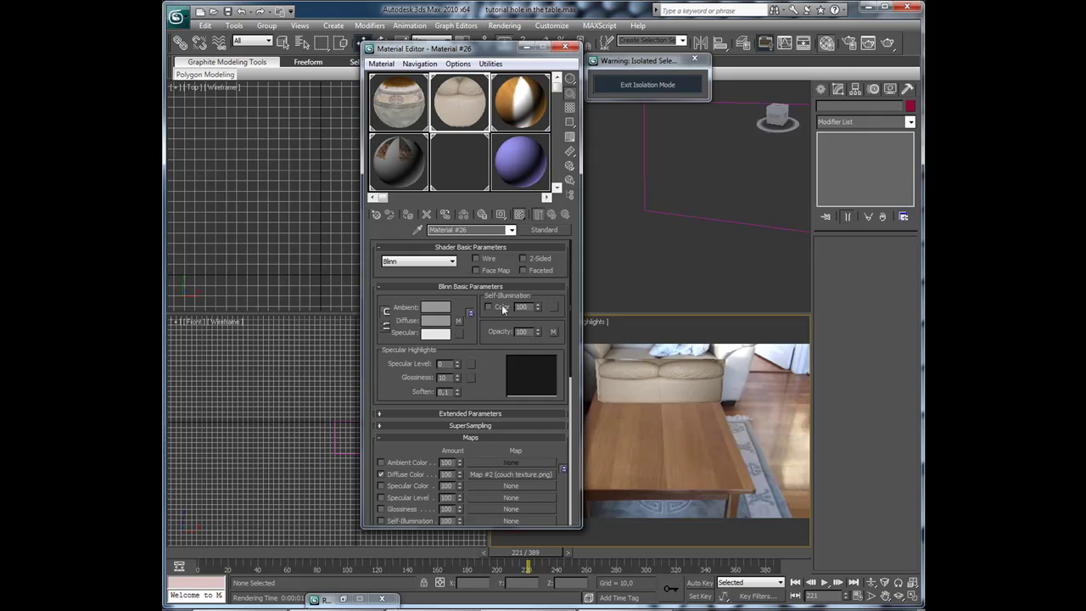
left_click(527, 48)
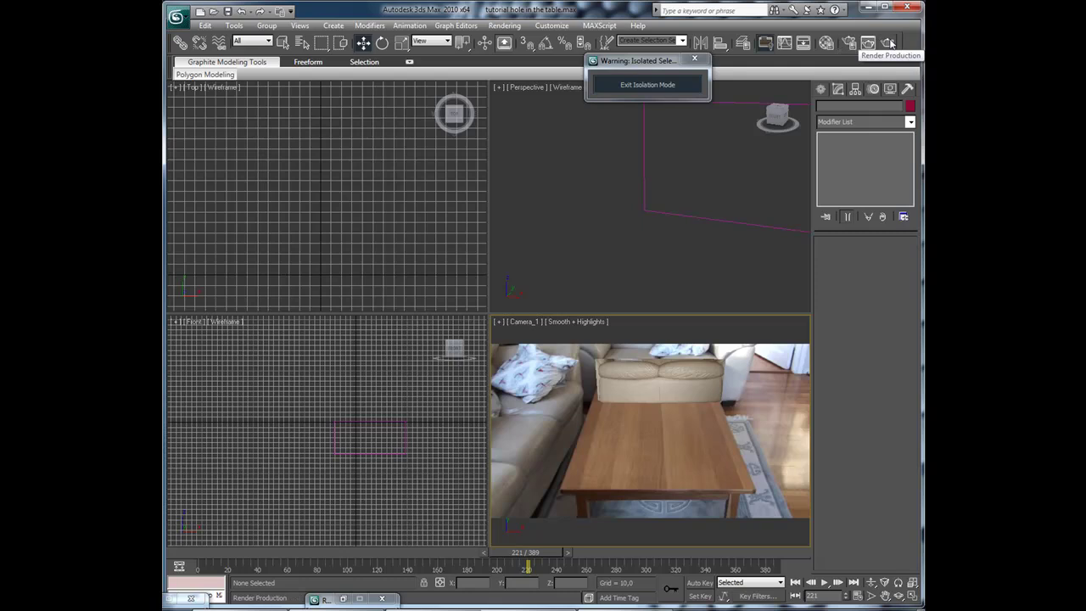
Open the Render Setup output file browser and create a Couch folder inside BG
left_click(852, 43)
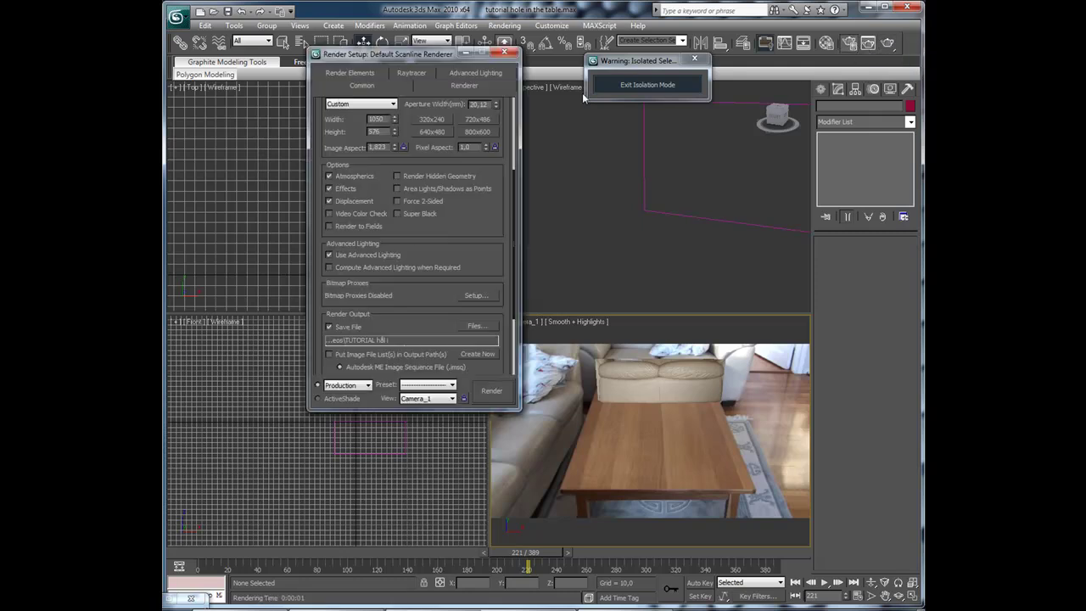
scroll(475, 196, "up", 5)
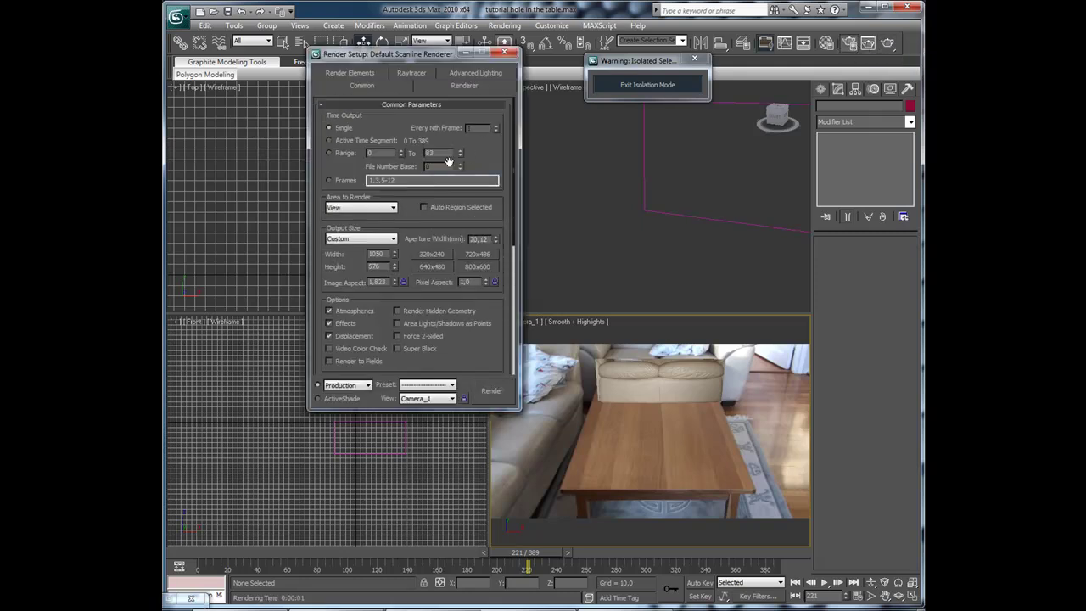
scroll(495, 267, "down", 3)
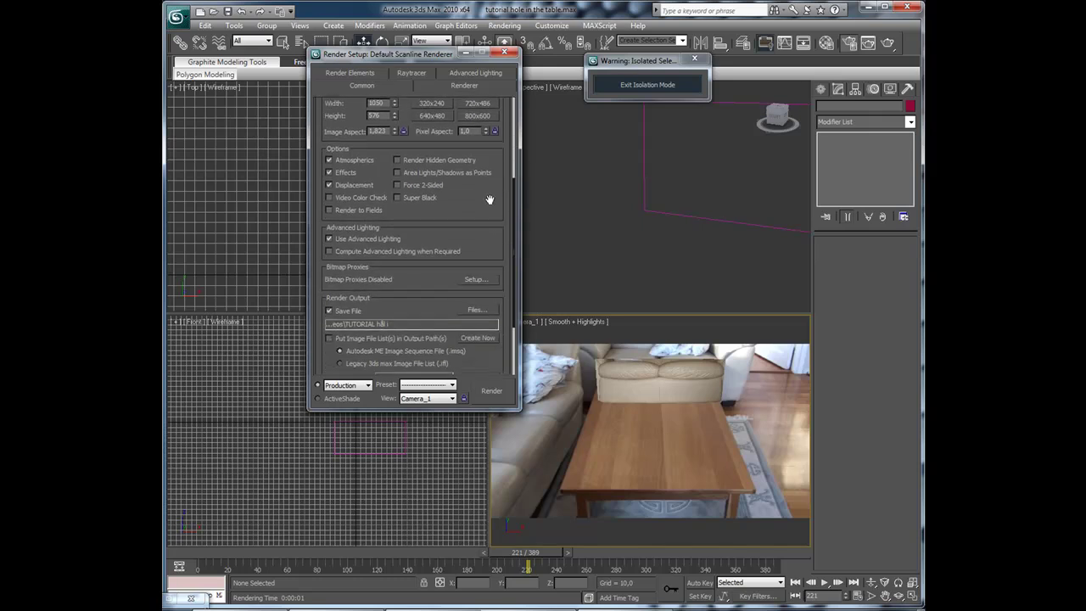
scroll(495, 267, "down", 2)
left_click(477, 285)
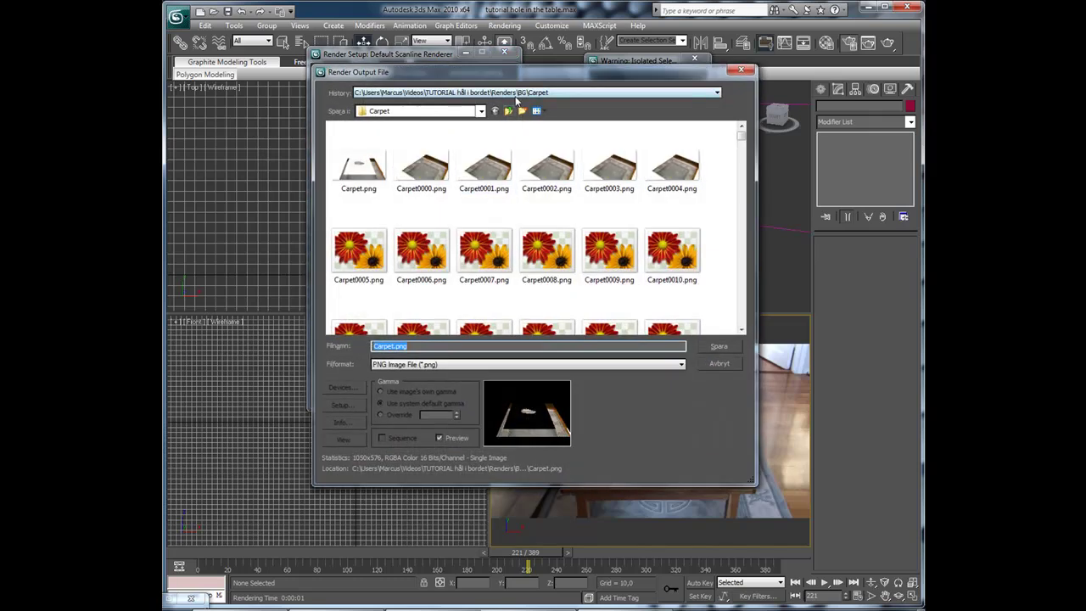
left_click(510, 111)
left_click(522, 111)
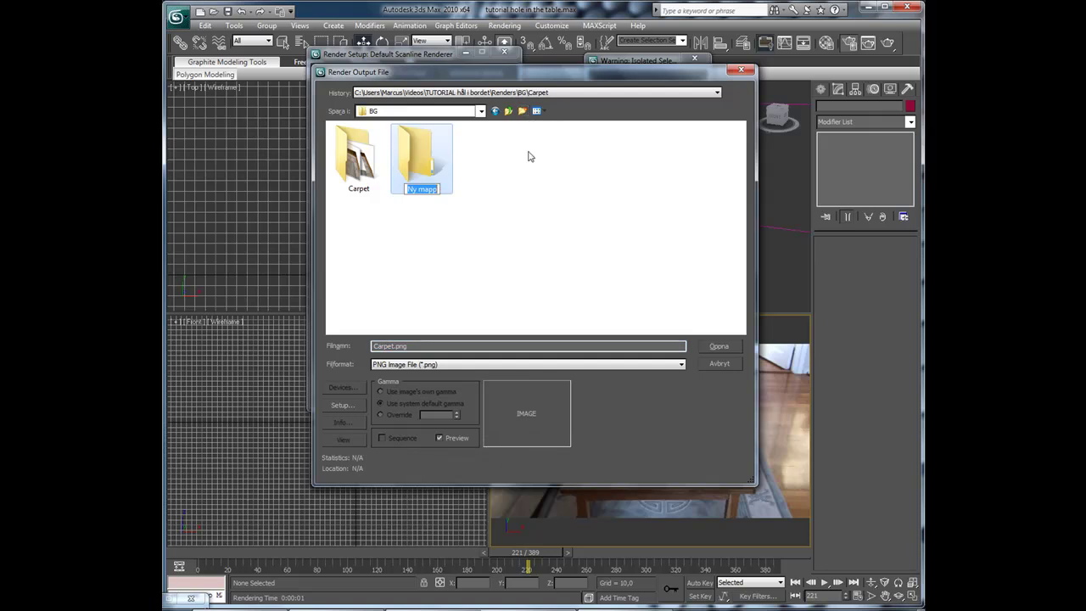
type("Couch")
key("Return")
key("Return")
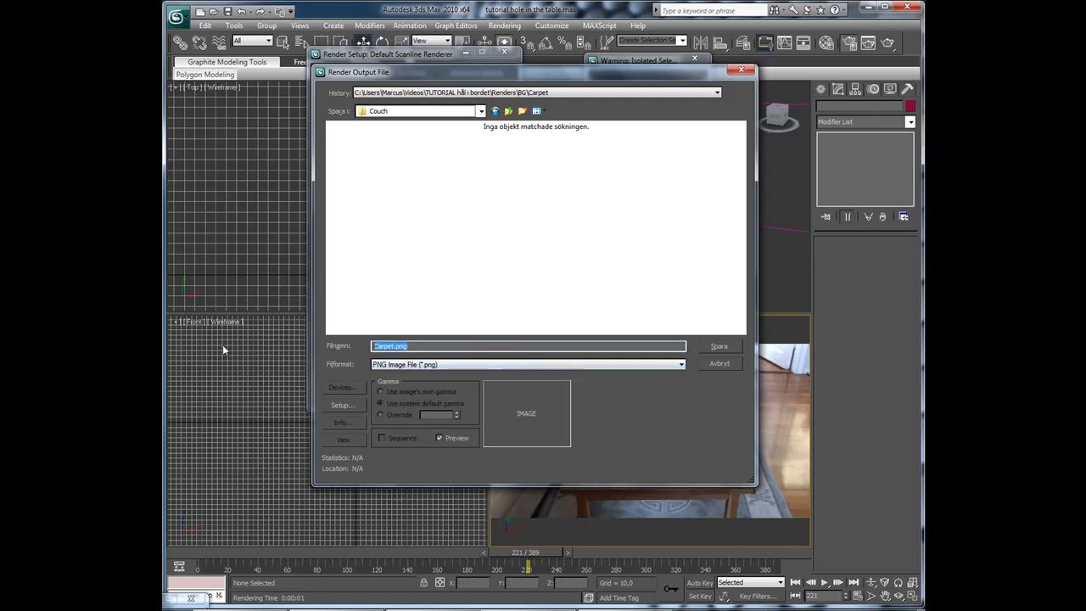
Save the output file as Couch and hide Render Setup
type("Couch")
left_click(740, 347)
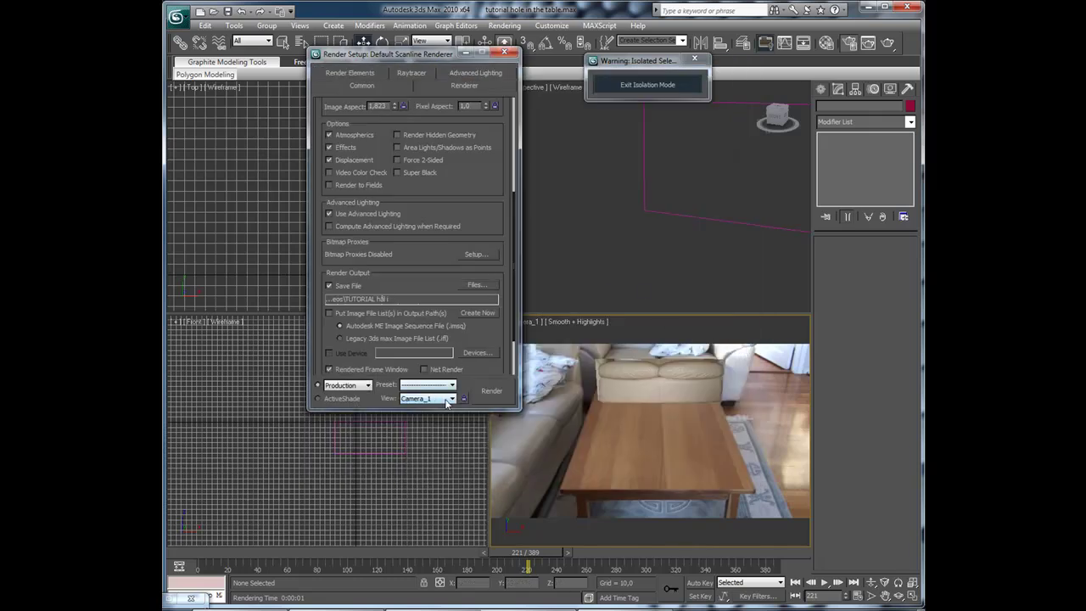
left_click(465, 54)
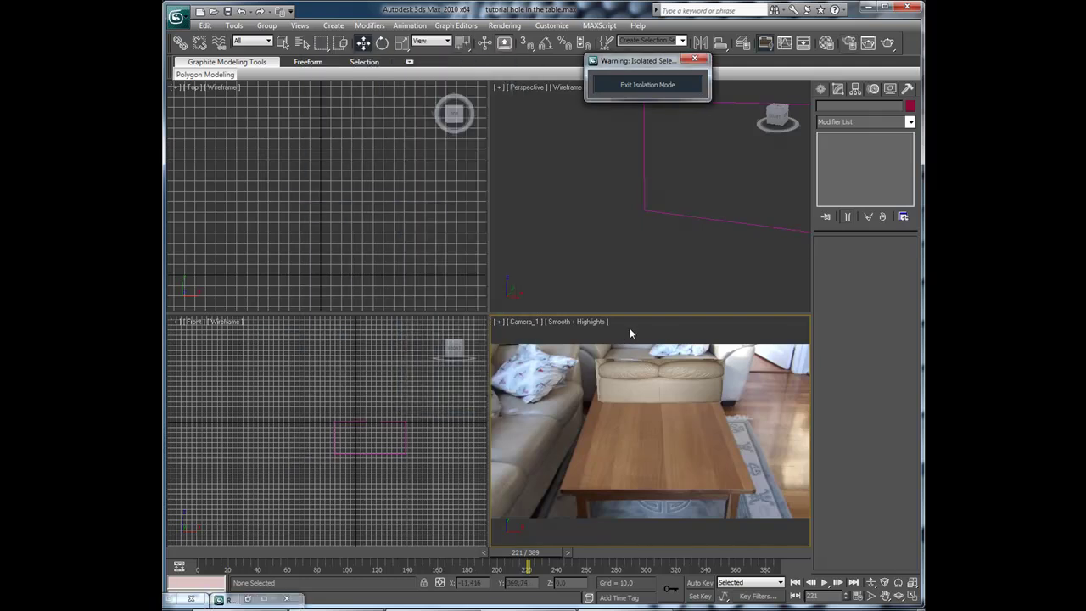
Render the couch pass from Camera_1, then minimize the rendered frame window
left_click(884, 44)
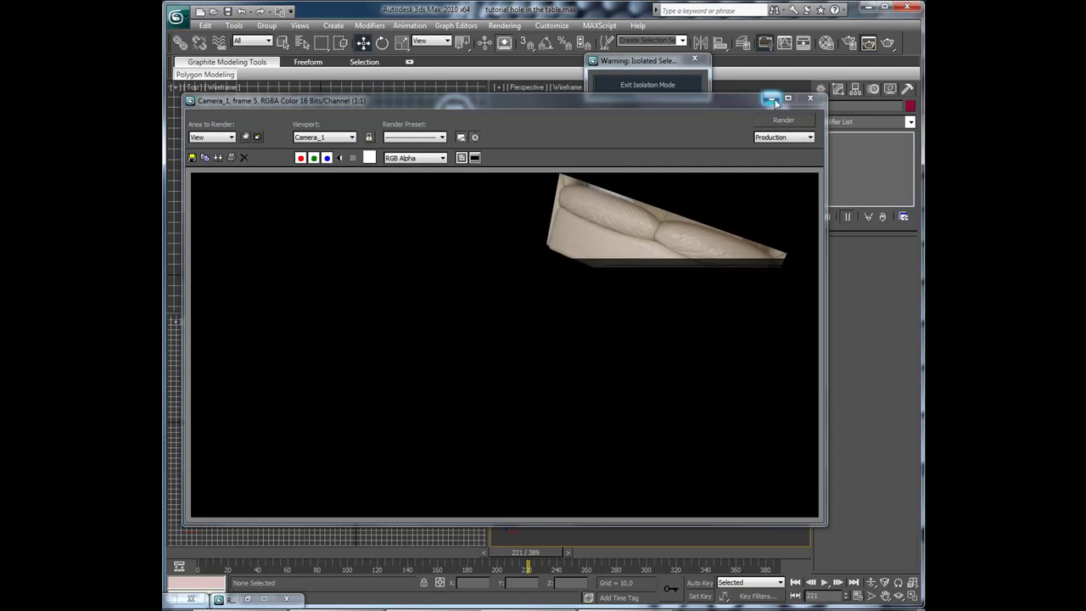
left_click(771, 98)
Select Plane02 over the couch and add an Edit Poly modifier to it
left_click(644, 374)
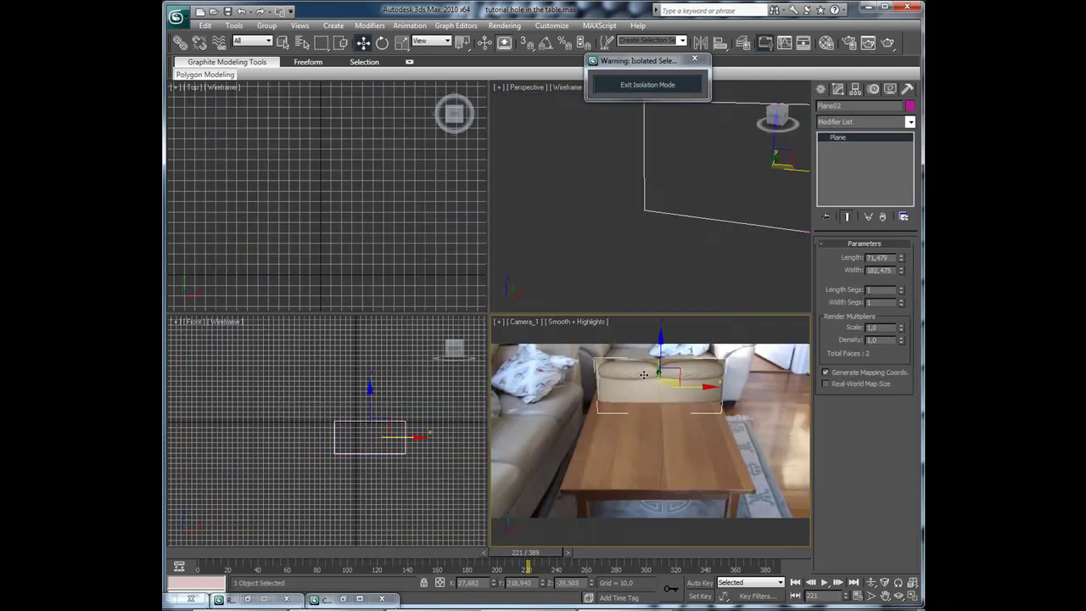
right_click(822, 168)
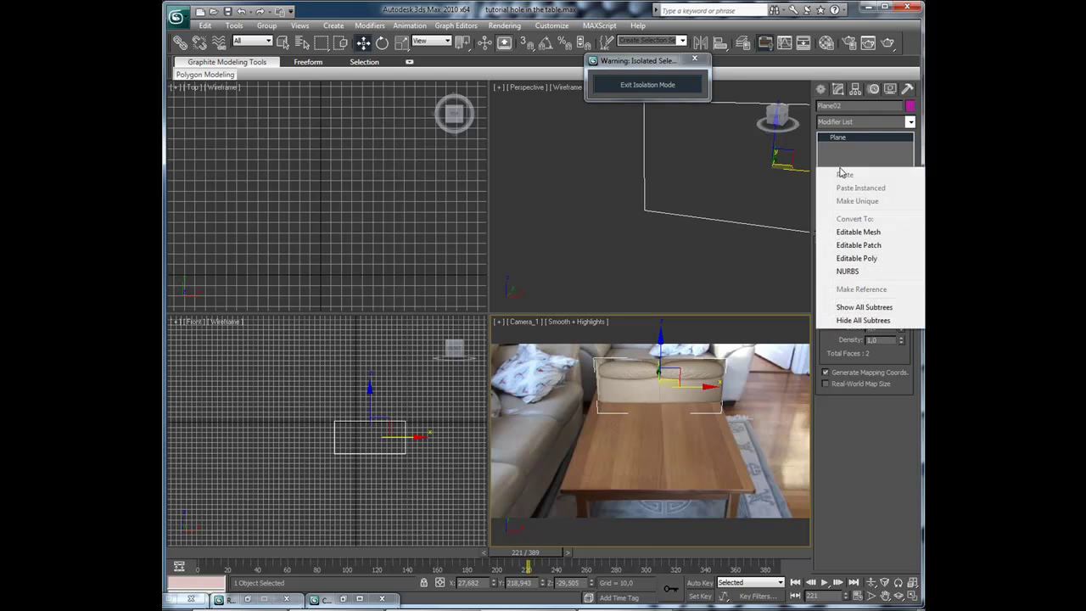
left_click(855, 124)
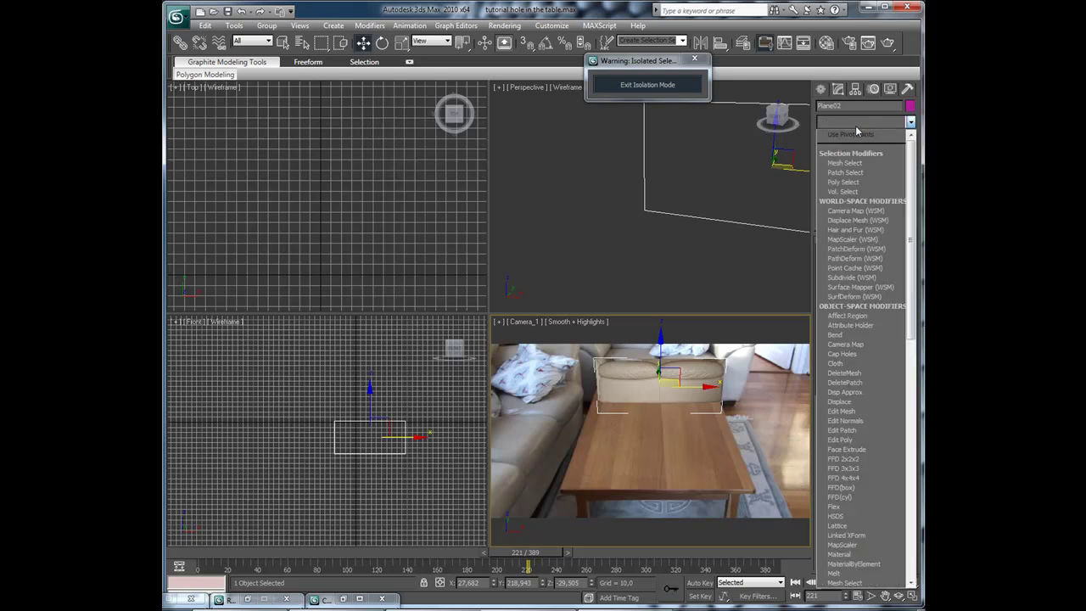
key("e")
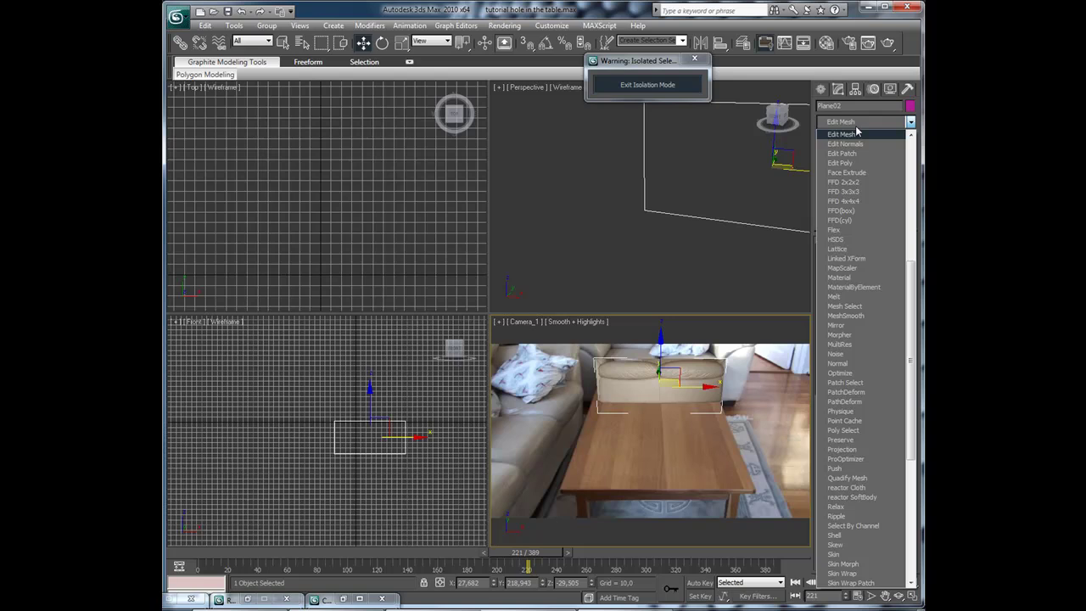
key("Down")
key("Down")
key("Down")
key("Return")
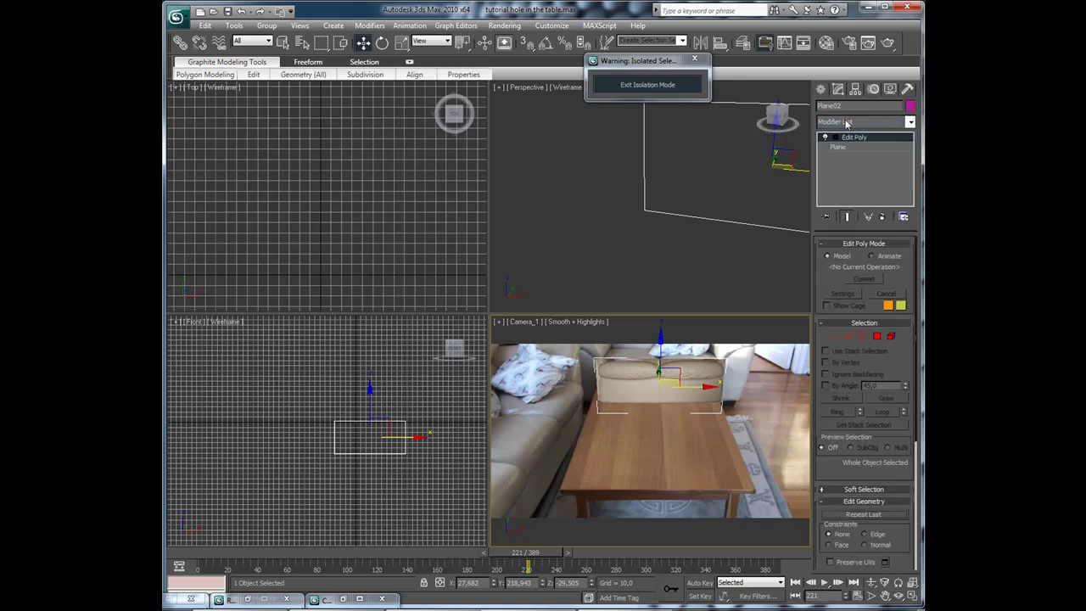
Stack a UVW Map modifier on Plane02, then return to the Edit Poly level
left_click(845, 124)
key("u")
key("Down")
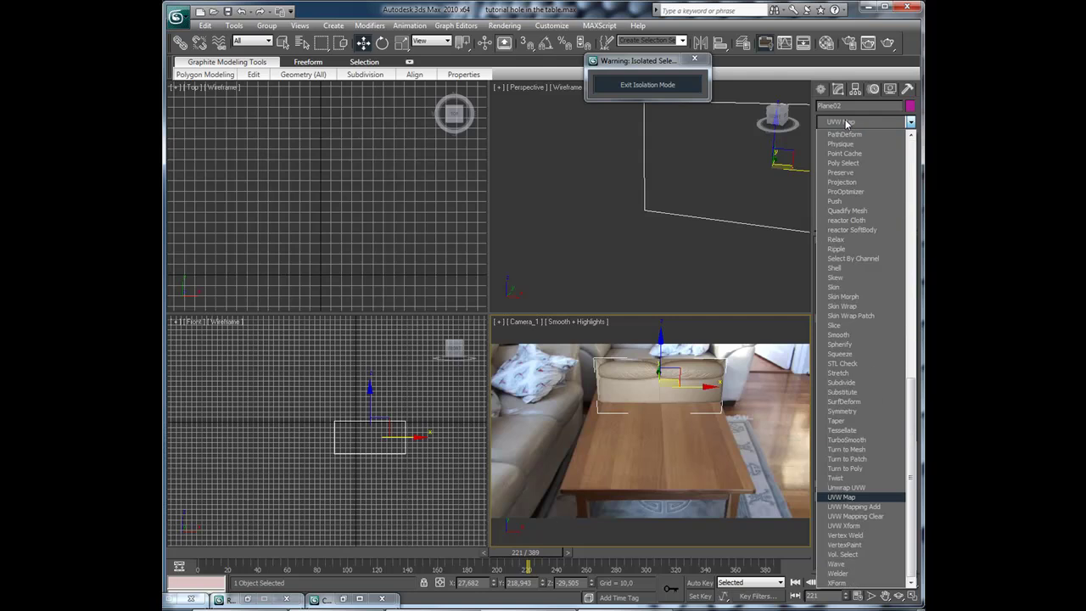
key("Return")
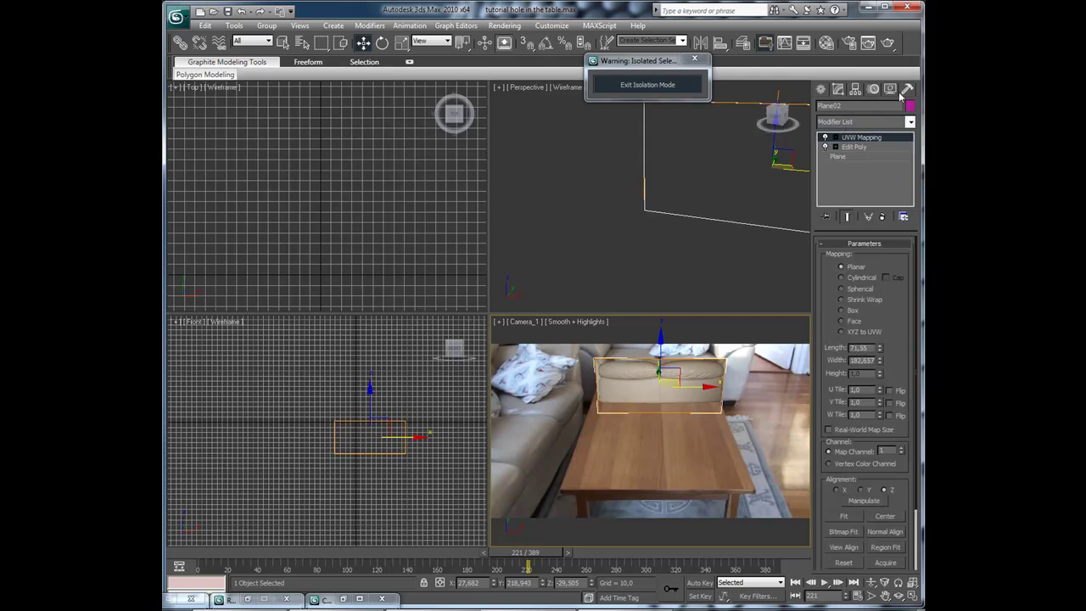
left_click(853, 147)
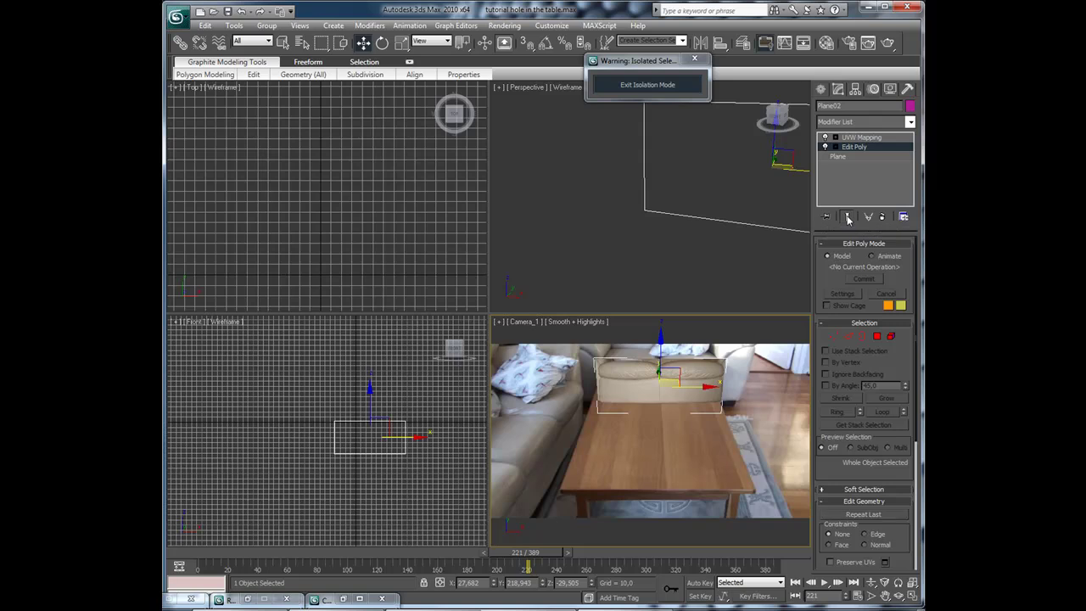
Raise an edge of Plane02 upward in Edge mode so it covers the couch back
left_click(848, 336)
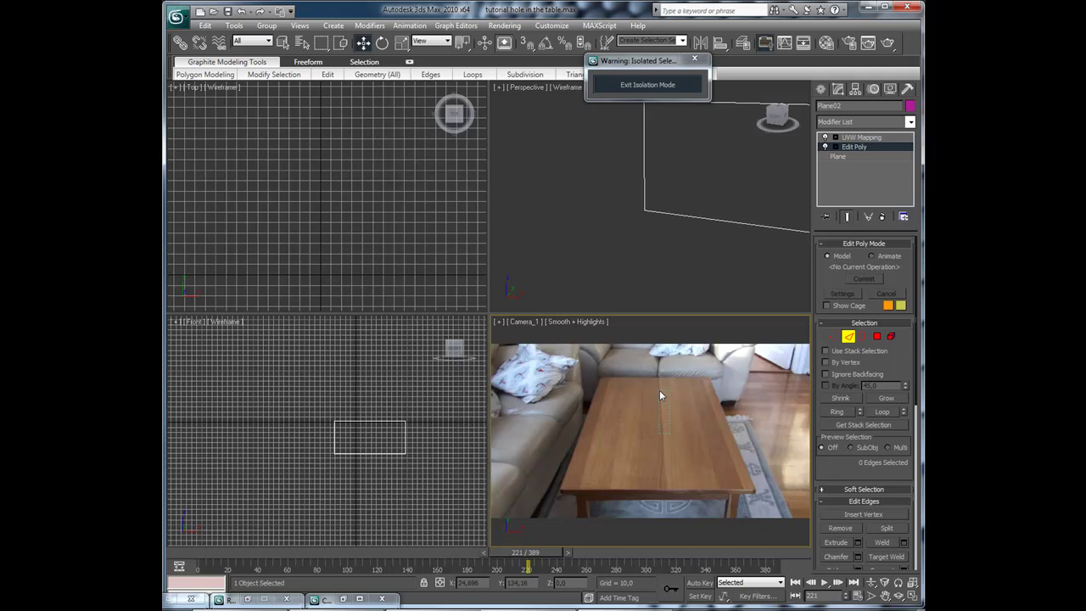
mouse_move(659, 389)
left_mouse_down()
mouse_move(660, 350)
mouse_move(661, 370)
left_mouse_up()
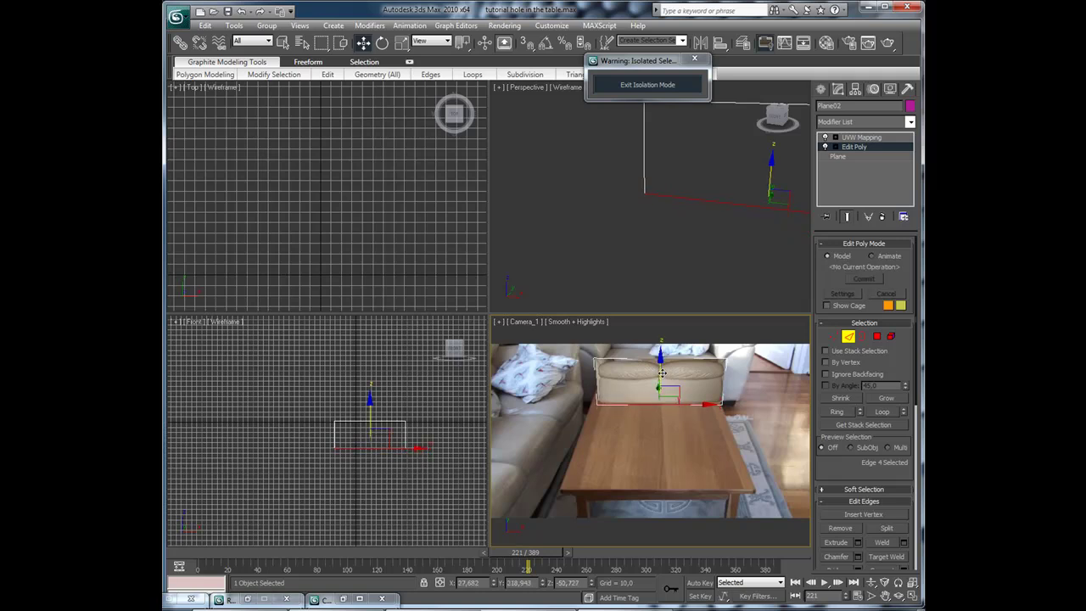
left_click(698, 427)
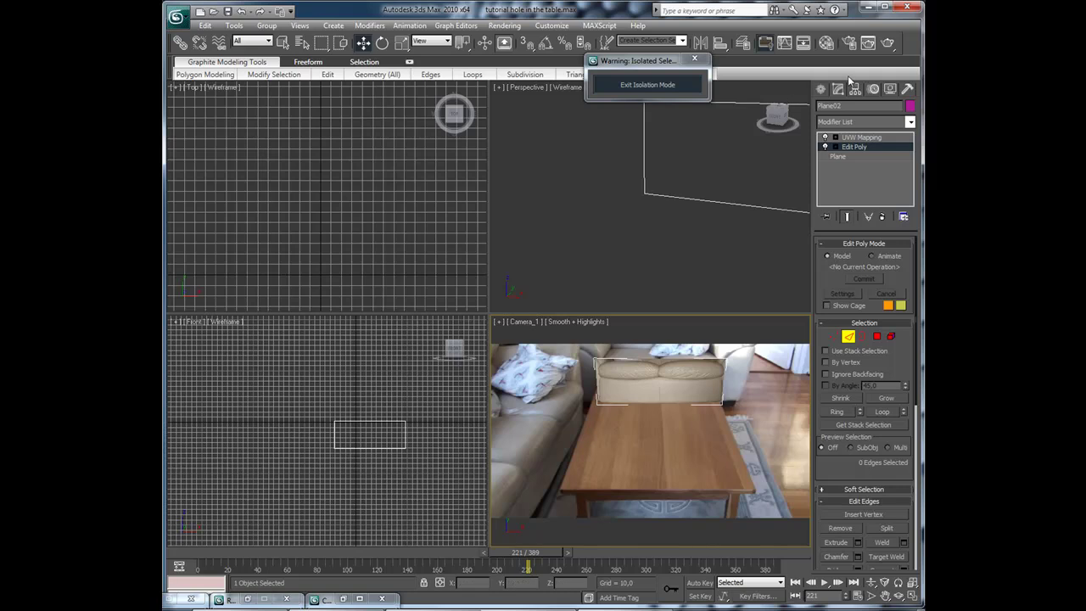
Re-render the couch pass, overwriting the existing Couch frames
left_click(888, 43)
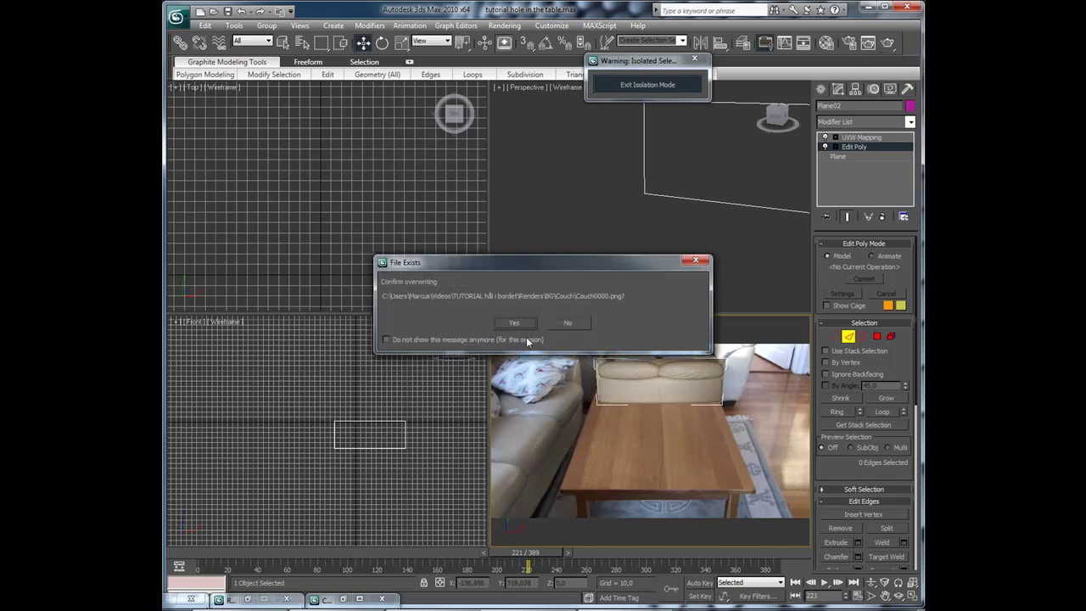
left_click(514, 321)
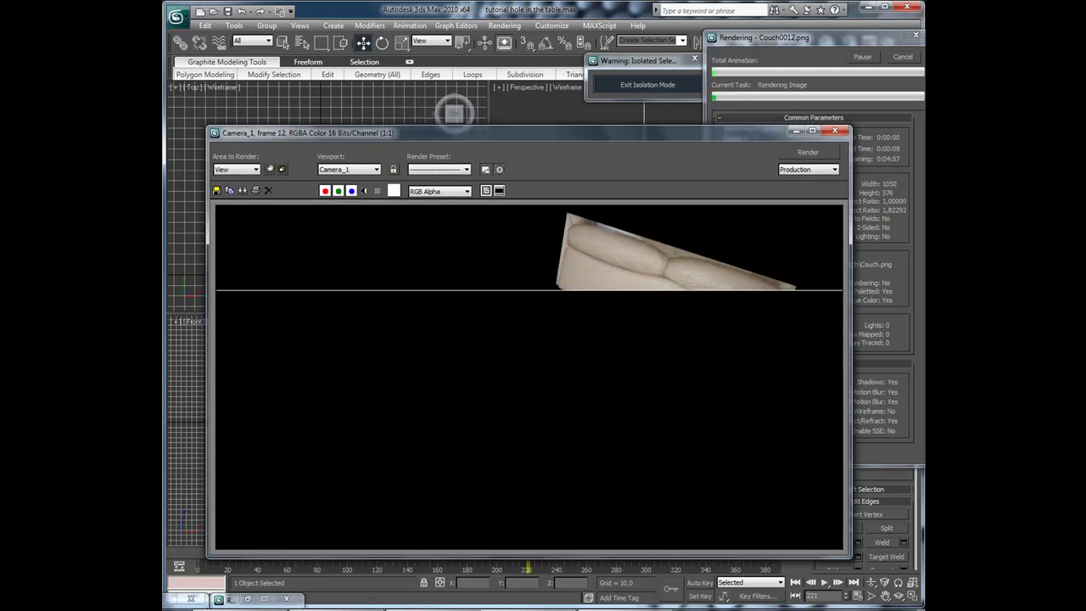
left_click(834, 129)
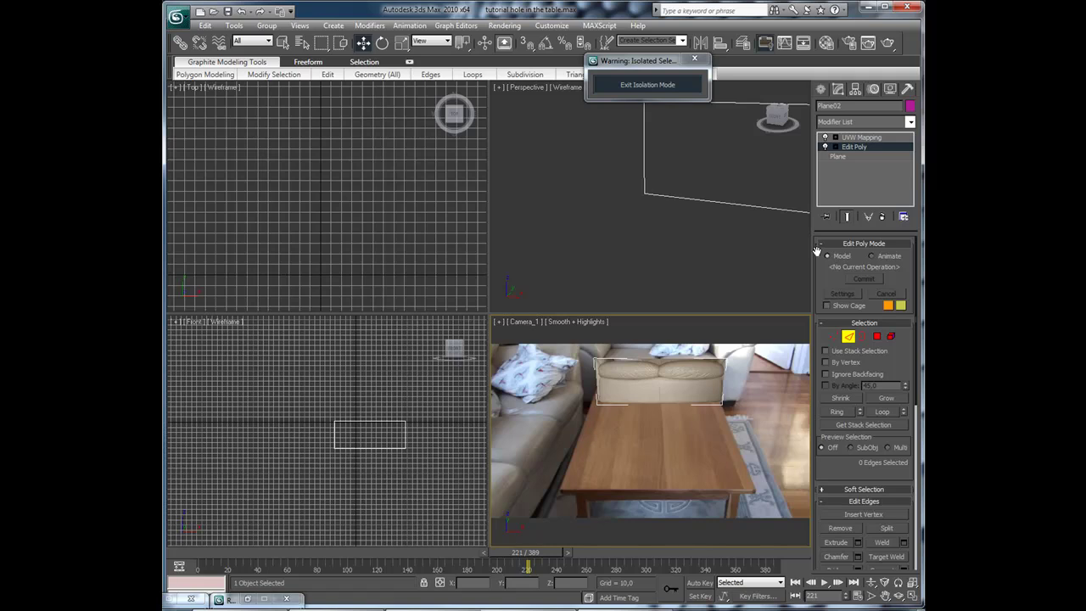
Exit isolation and edge editing, then isolate the thin table-leg box Plane03
left_click(658, 78)
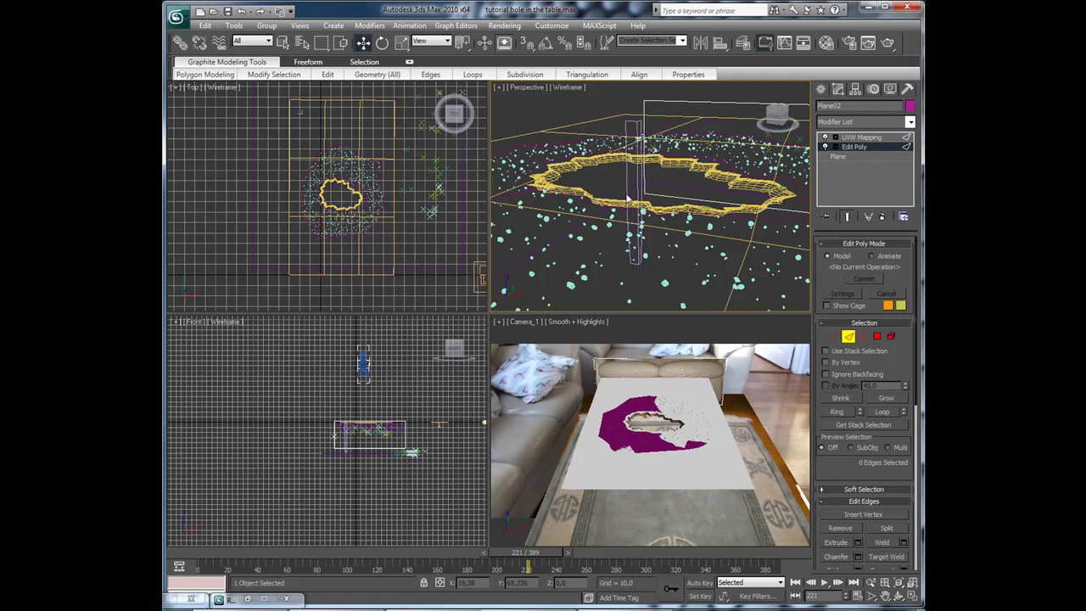
left_click(855, 147)
left_click(858, 137)
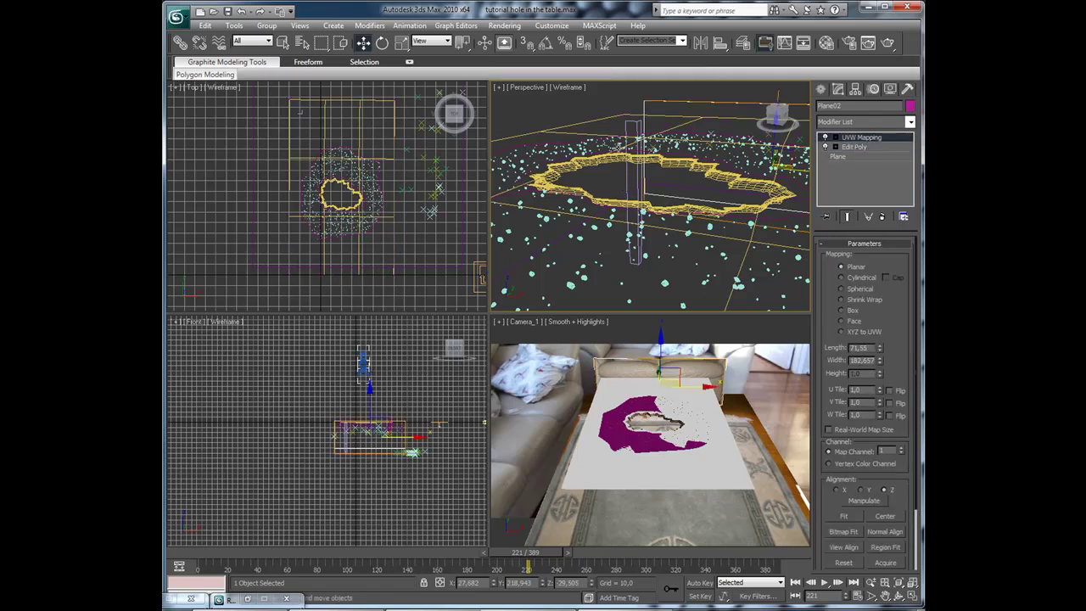
left_click(624, 167)
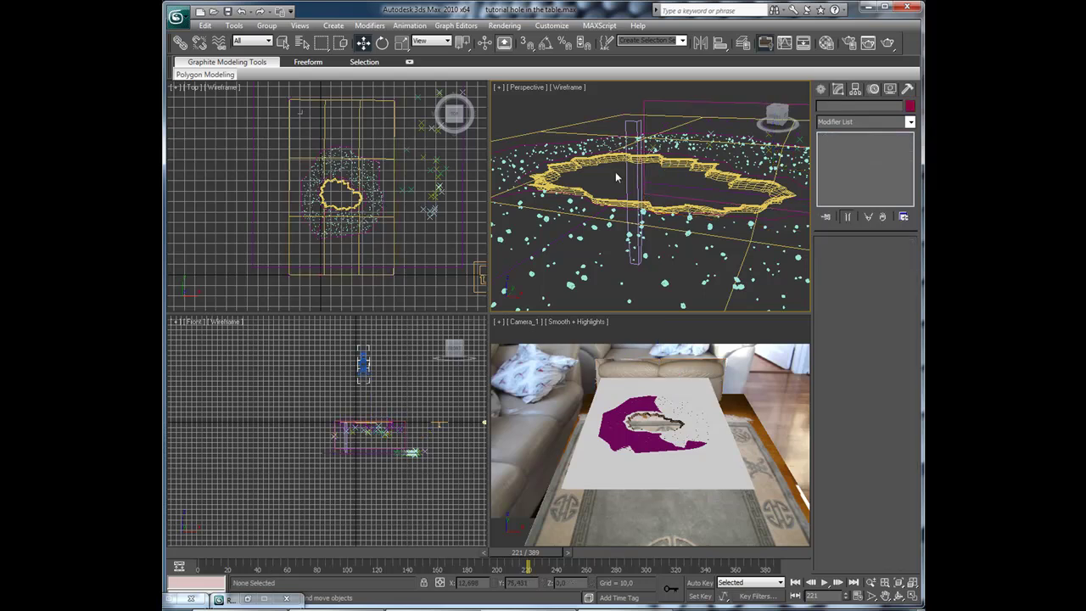
left_click(631, 184)
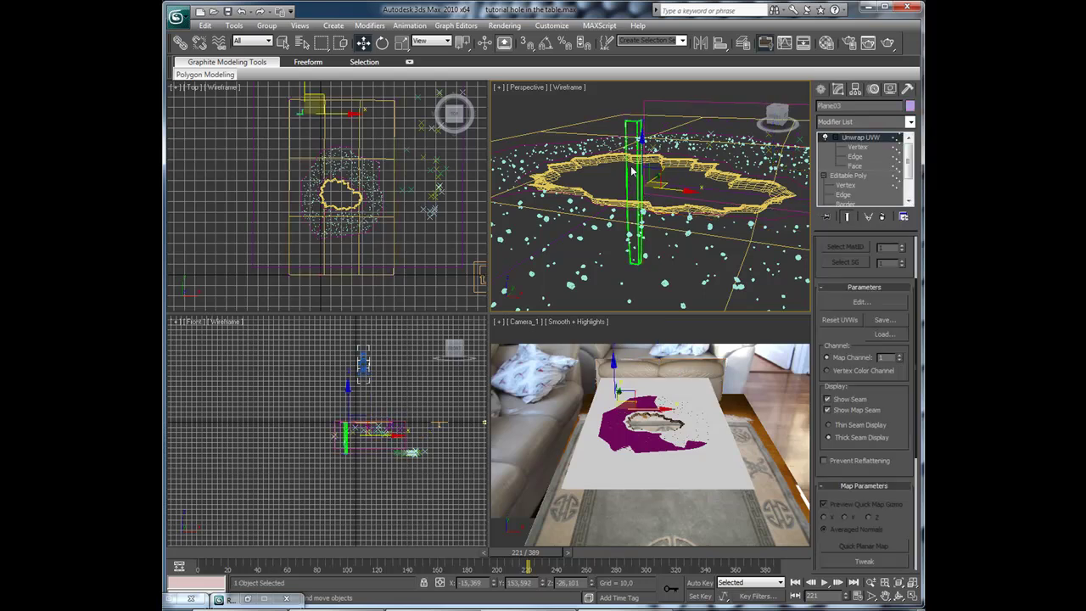
right_click(626, 169)
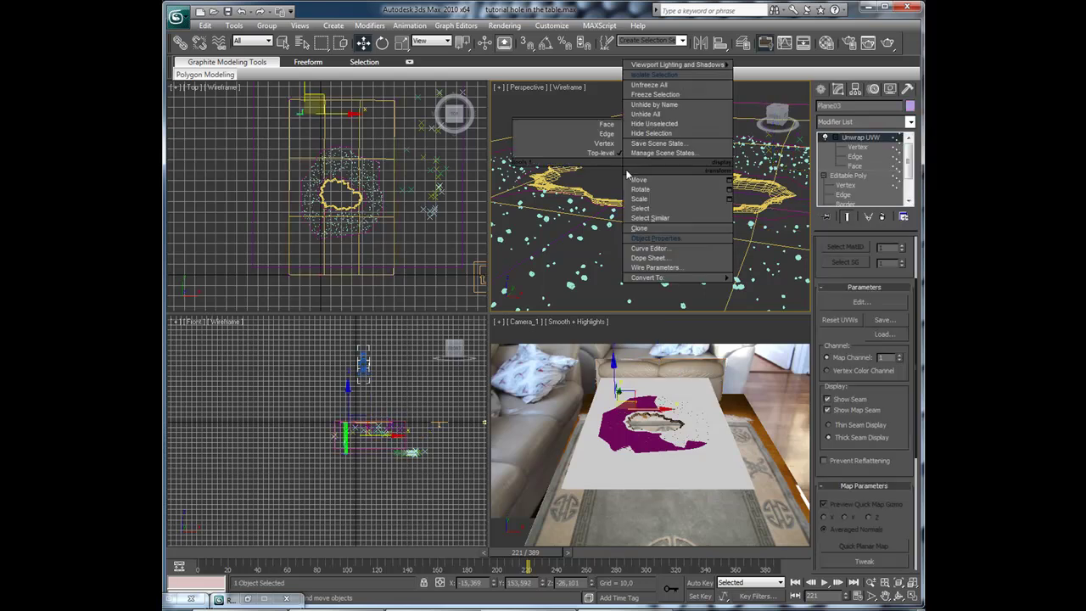
left_click(655, 75)
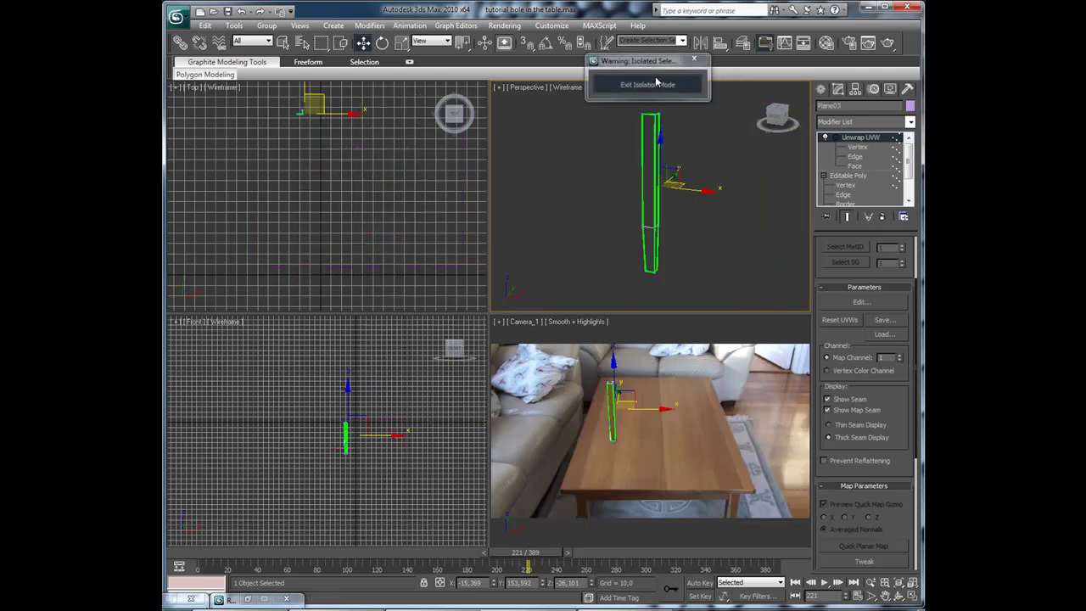
Reselect the table leg in the camera view and open its Object Properties
left_click(609, 392)
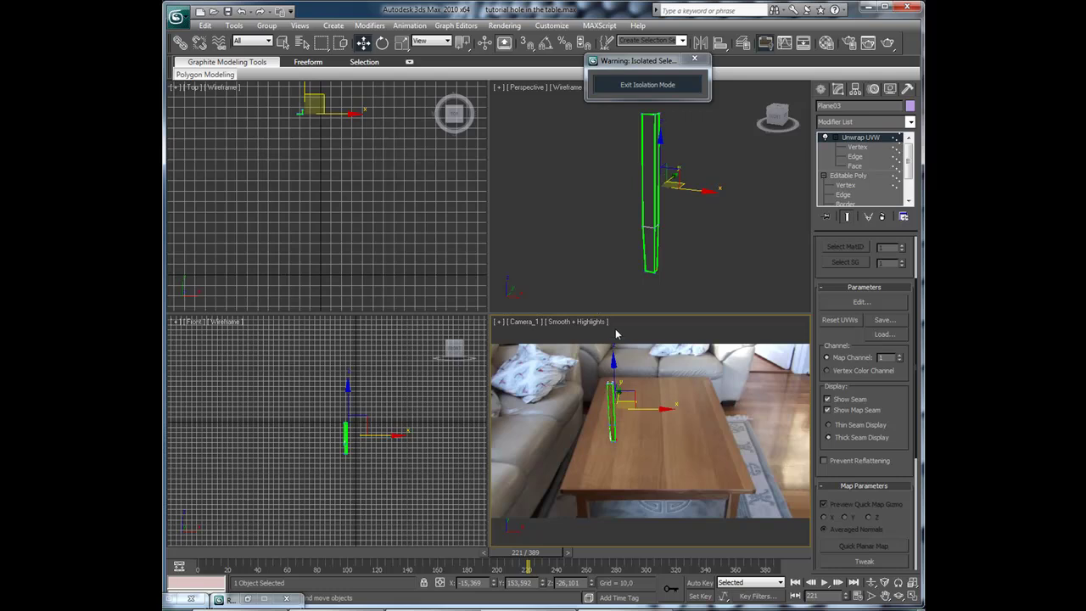
left_click(641, 330)
left_click(612, 400)
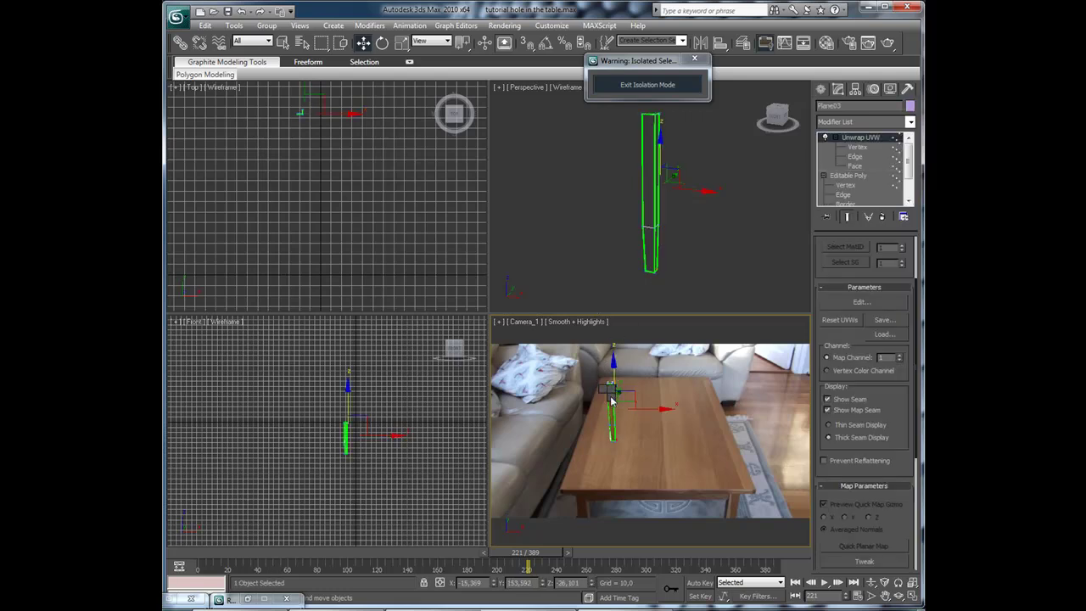
right_click(609, 403)
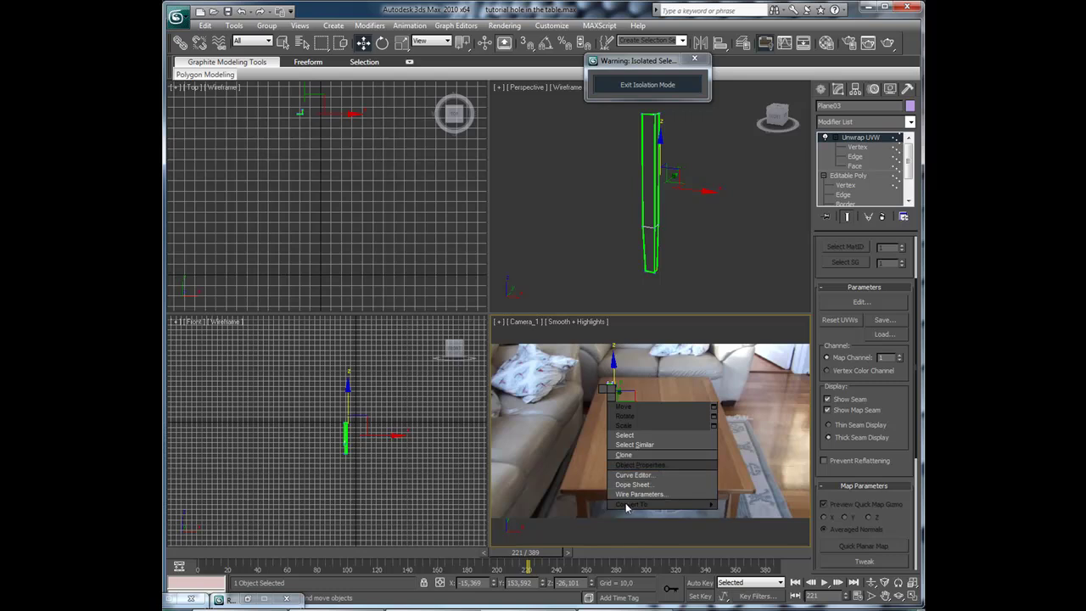
left_click(636, 465)
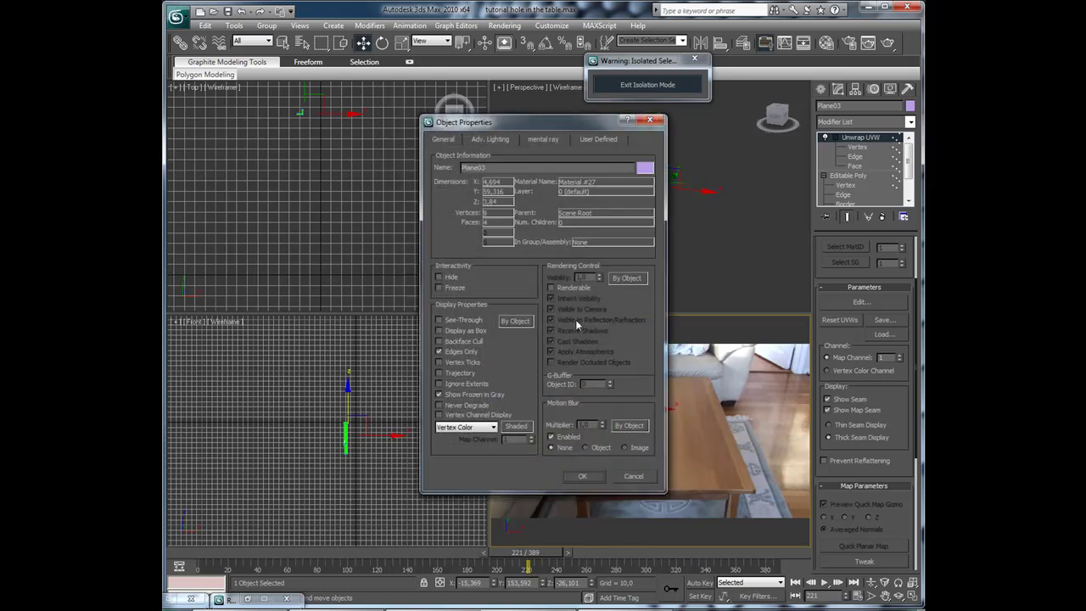
Make Plane03 renderable and raise Material #27's self-illumination to 100
left_click(564, 289)
left_click(581, 475)
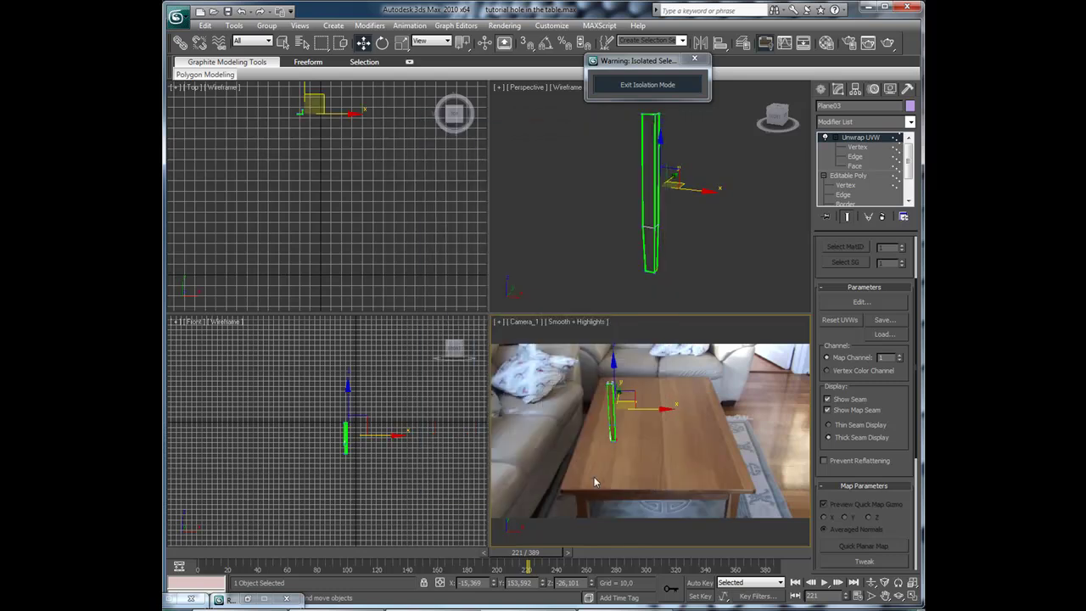
key("F8")
left_click(721, 331)
key("m")
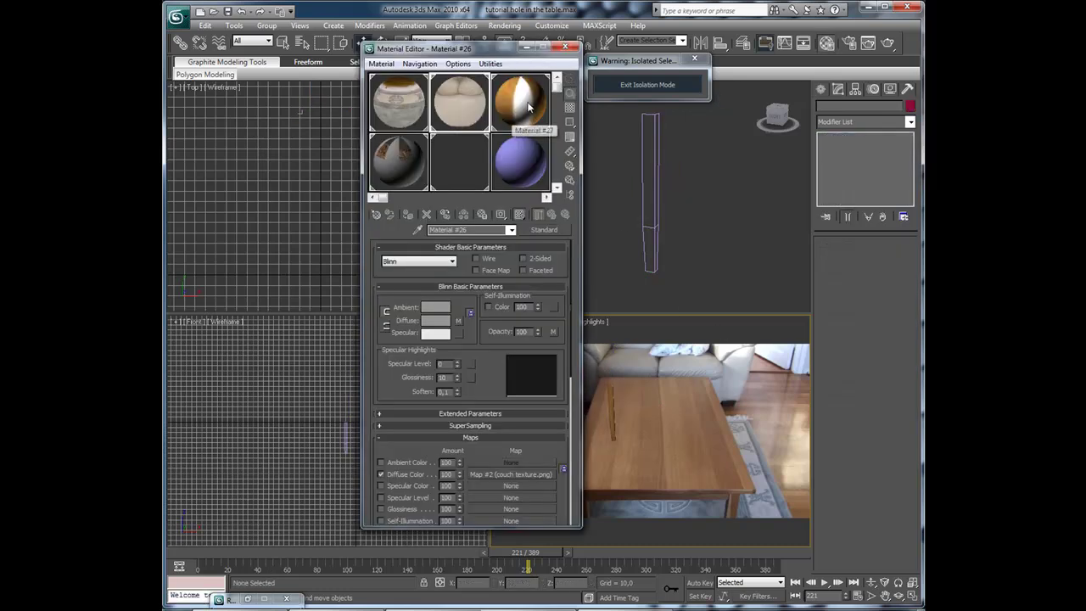
left_click(527, 106)
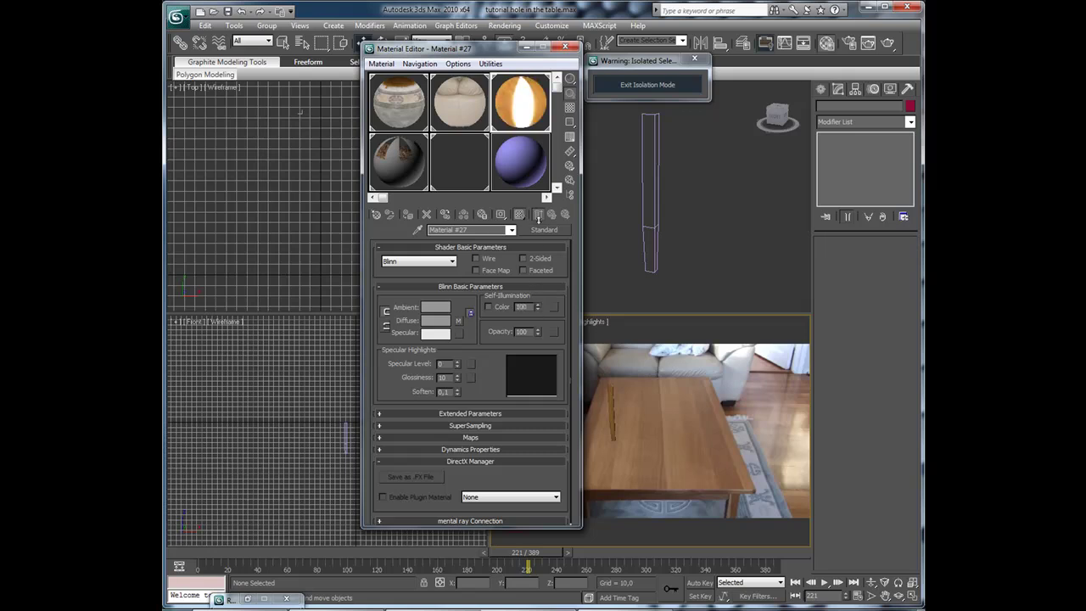
left_click_drag(538, 277, 541, 206)
Create a 'Table leg' output folder under BG from Render Setup's Files dialog
left_click(564, 47)
left_click(849, 44)
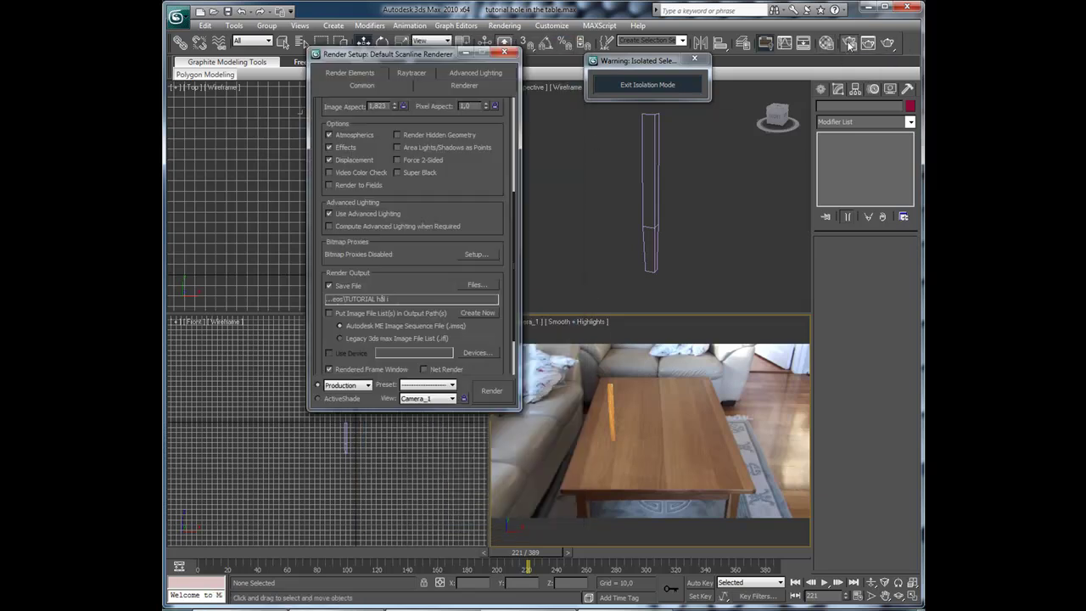
scroll(477, 208, "down", 1)
scroll(478, 209, "down", 1)
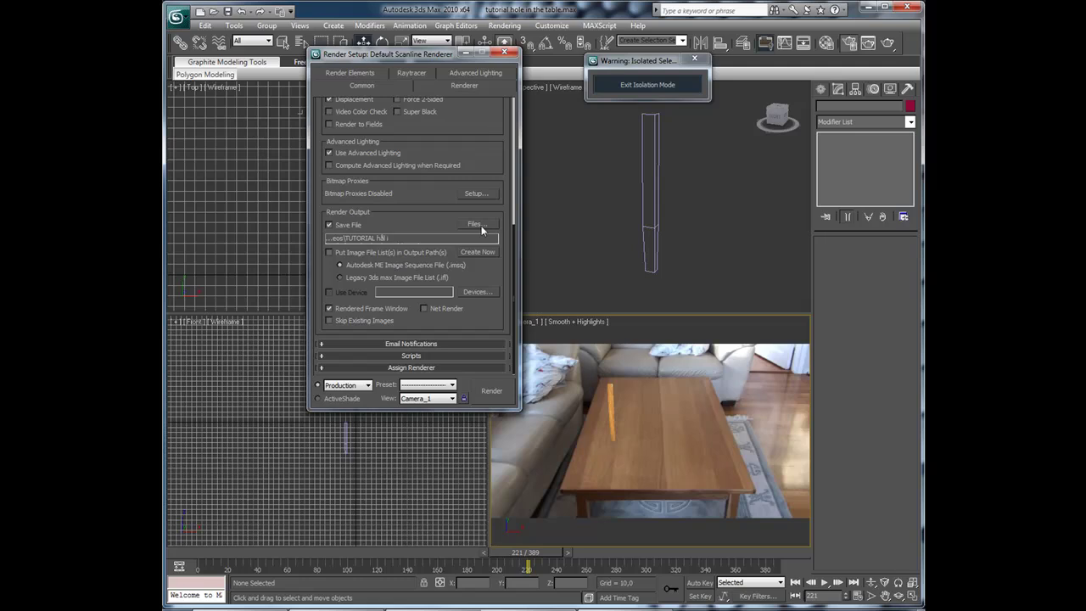
left_click(480, 224)
left_click(508, 112)
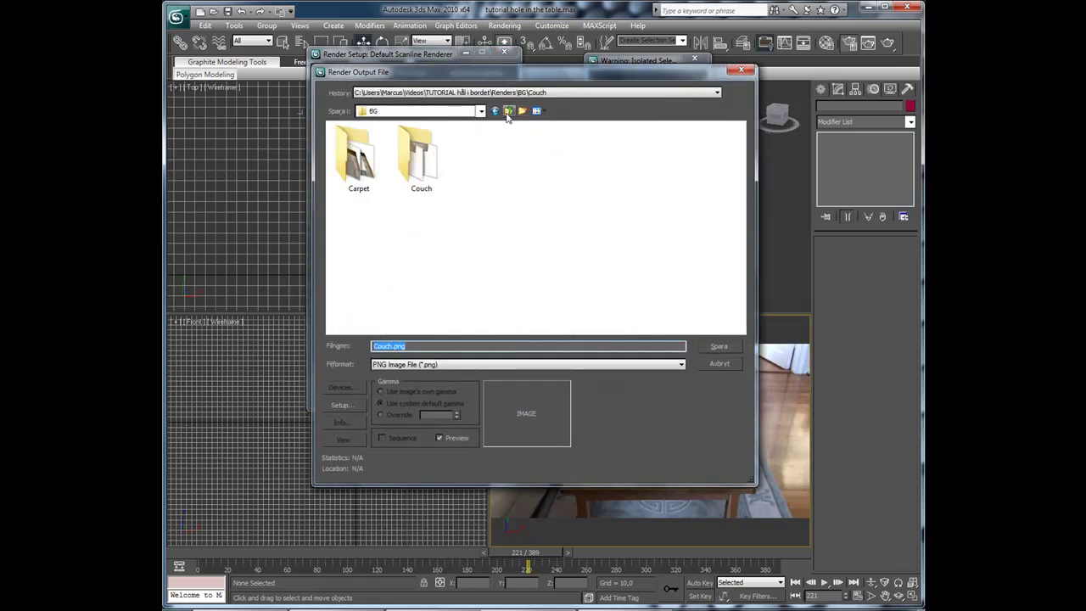
left_click(523, 111)
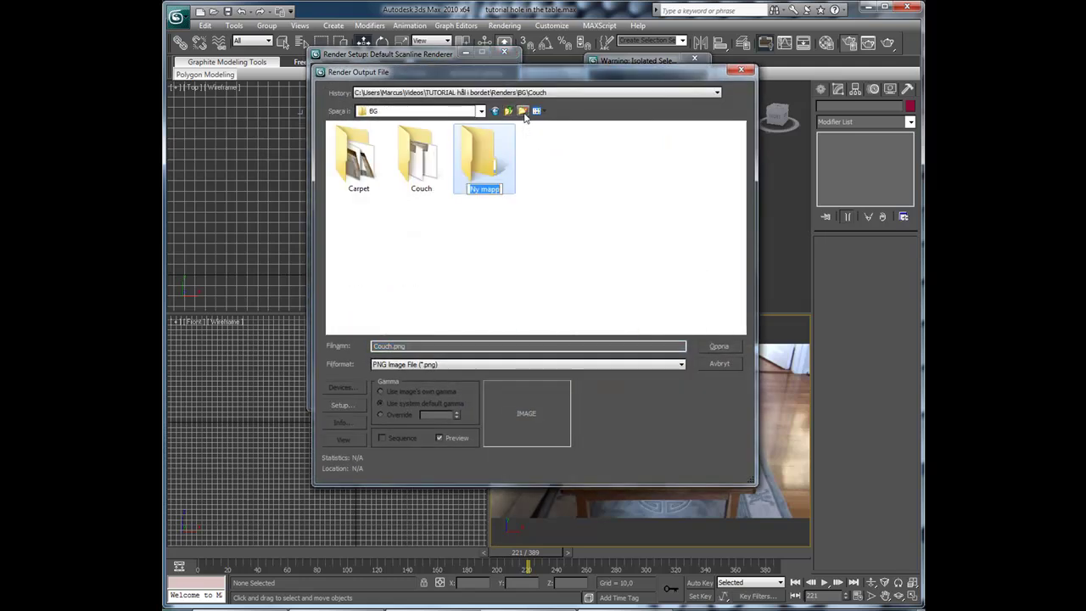
type("Tab")
type("le leg")
double_click(500, 170)
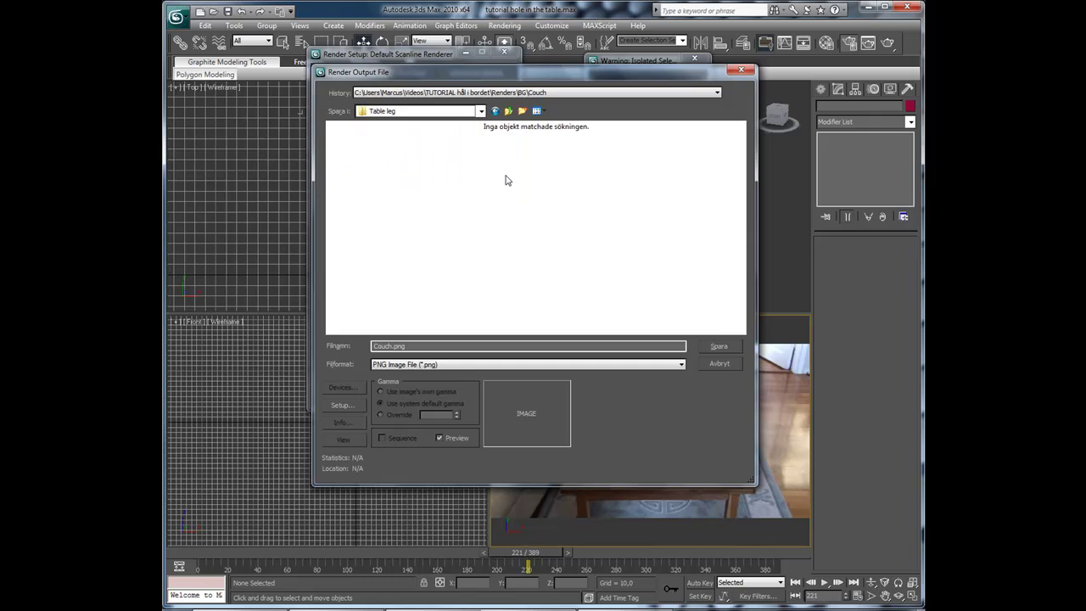
Save output as 'Table' and render the isolated leg pass, then stop it
type("T")
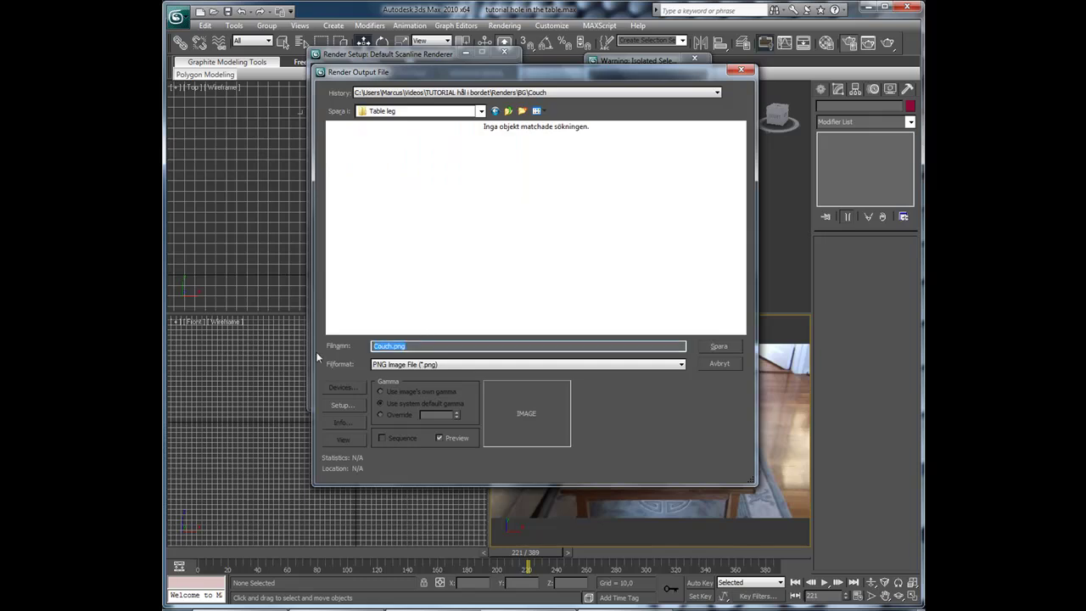
type("able leg")
left_click(715, 346)
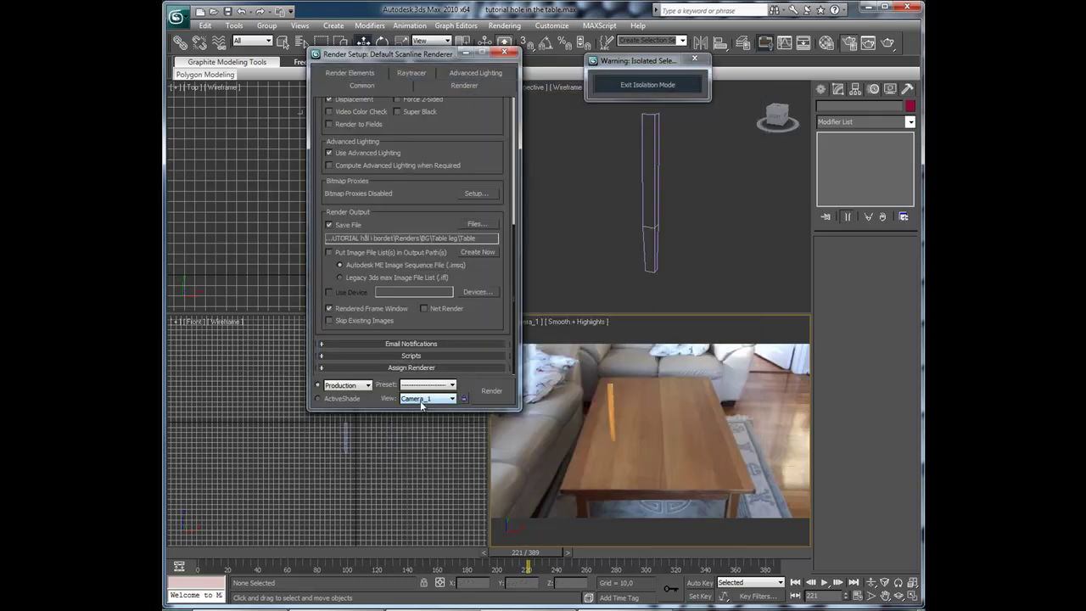
left_click(487, 389)
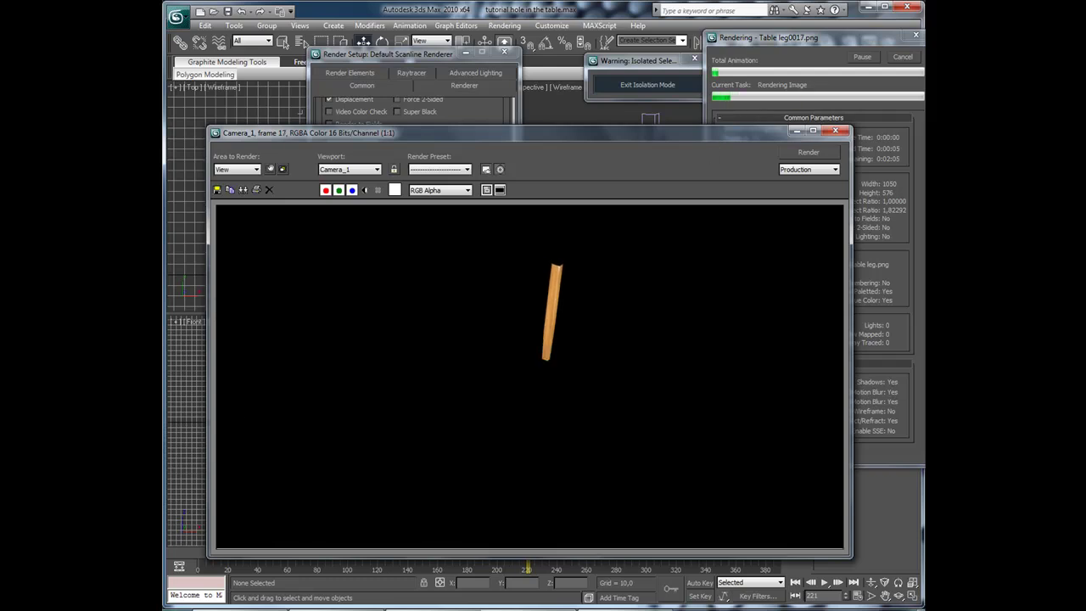
key("Escape")
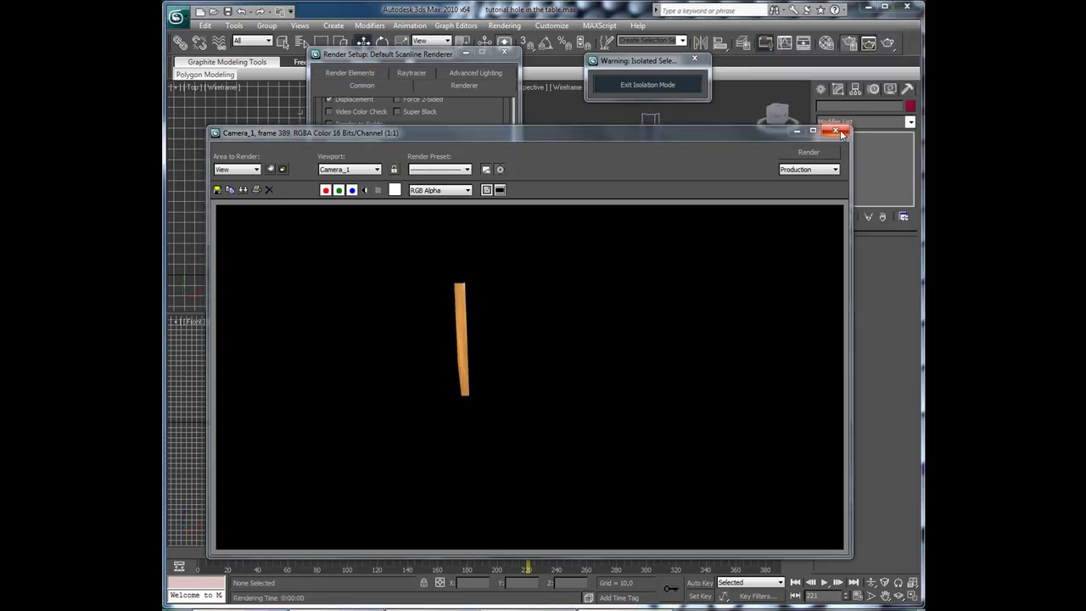
Exit leg isolation and isolate the table top mesh Mesh_1
left_click(837, 130)
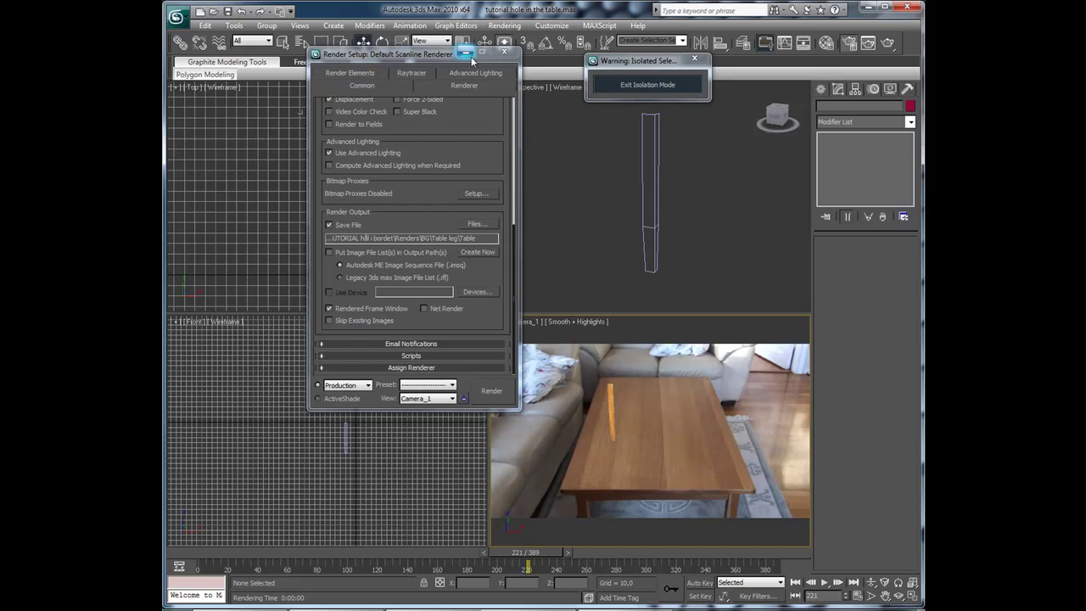
left_click(469, 55)
left_click(650, 83)
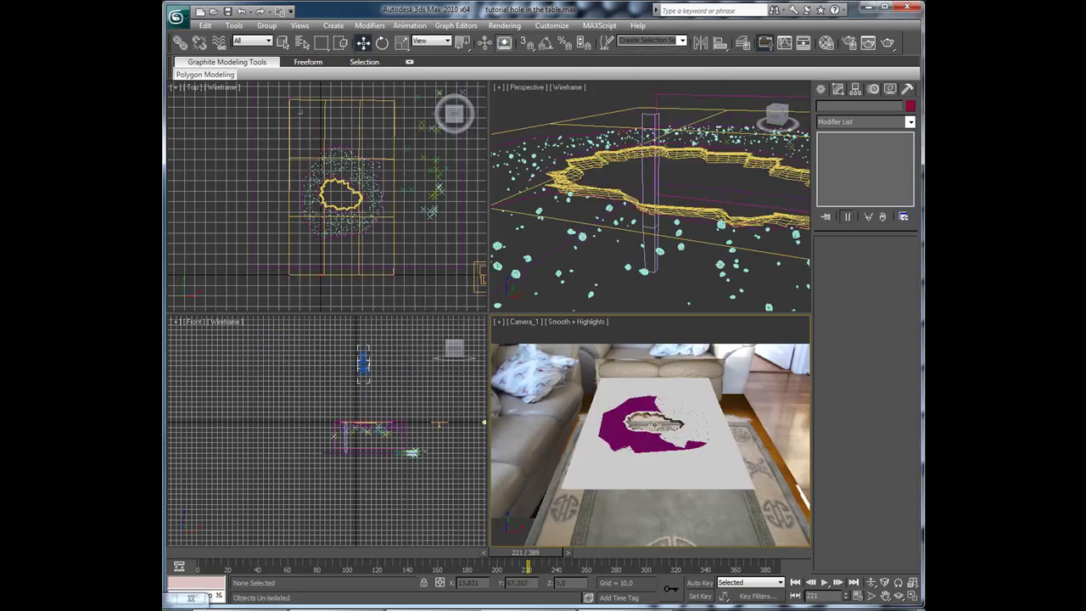
left_click(591, 482)
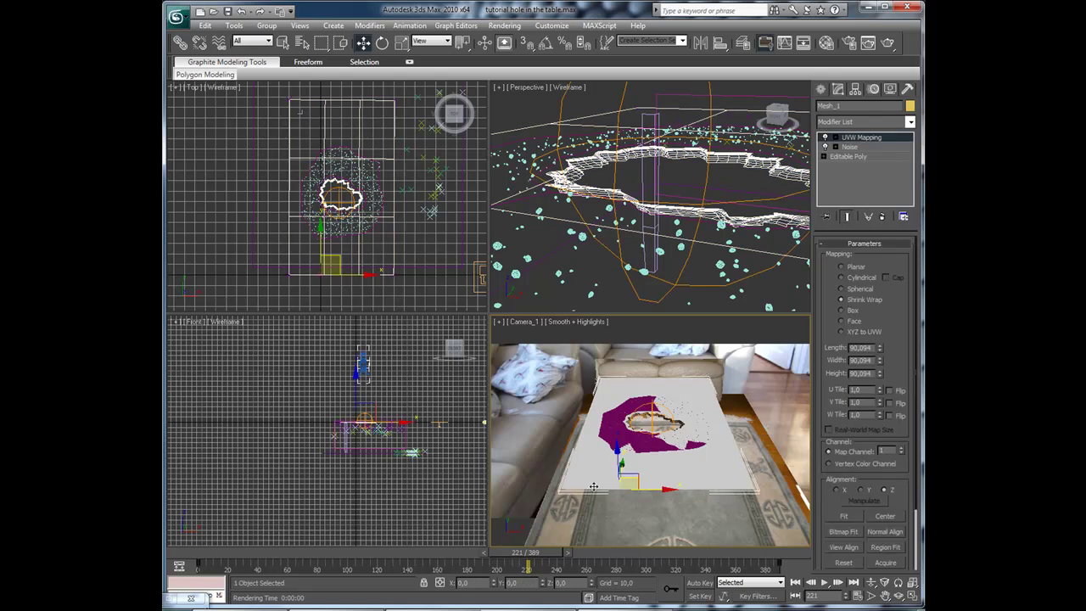
right_click(587, 472)
mouse_move(639, 367)
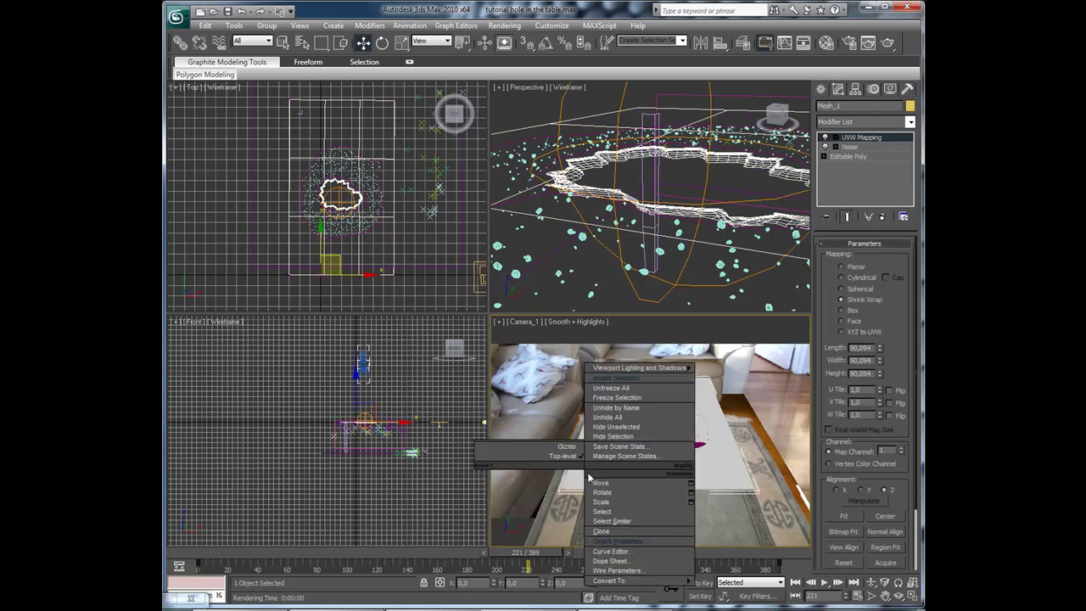
left_click(634, 376)
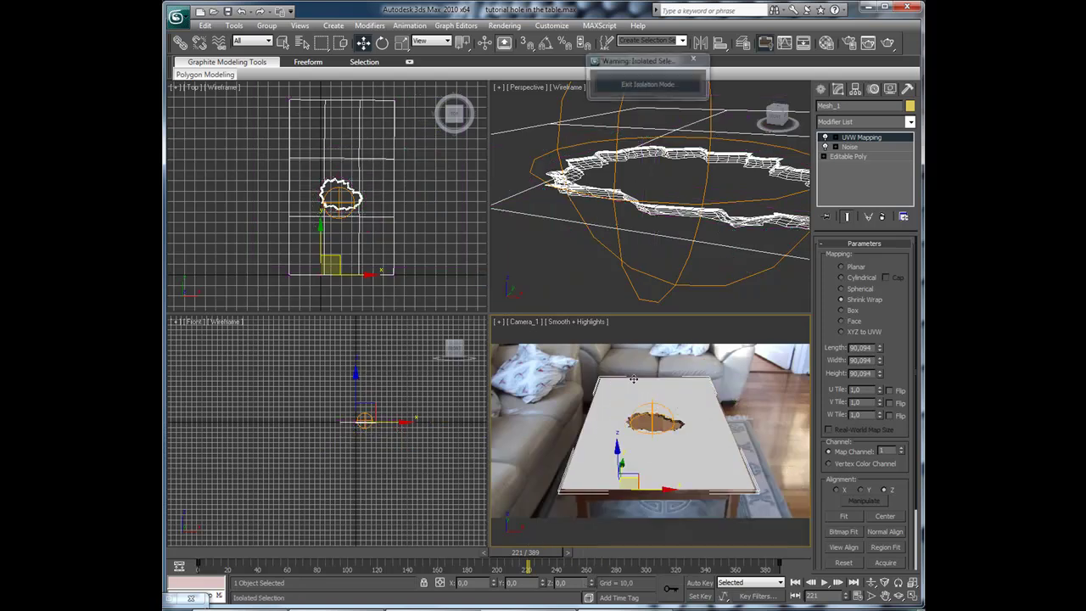
Open and confirm Mesh_1's Object Properties, then clear the selection
right_click(588, 459)
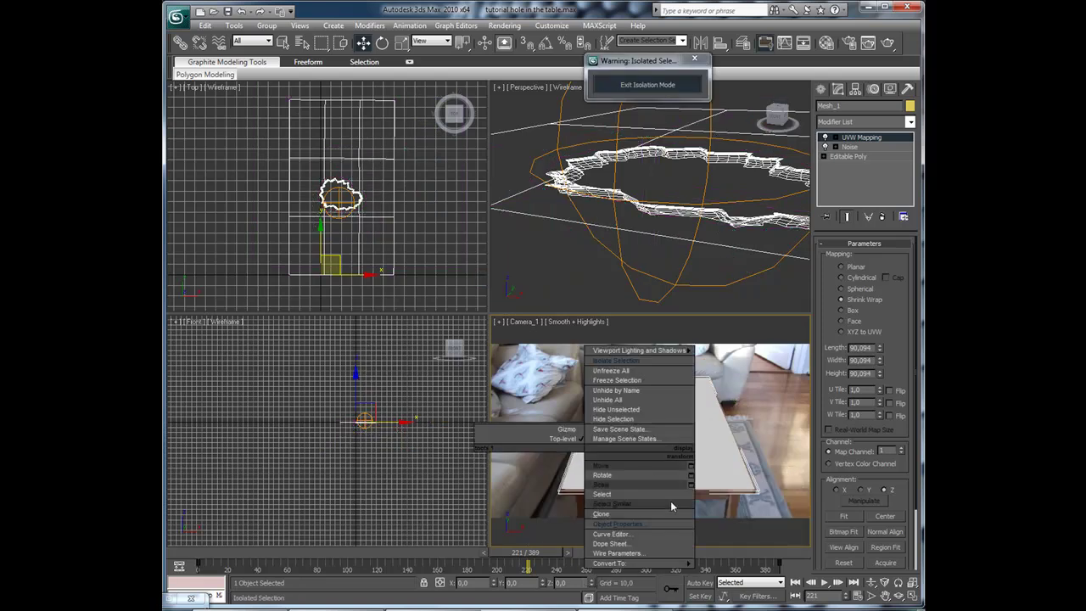
left_click(653, 521)
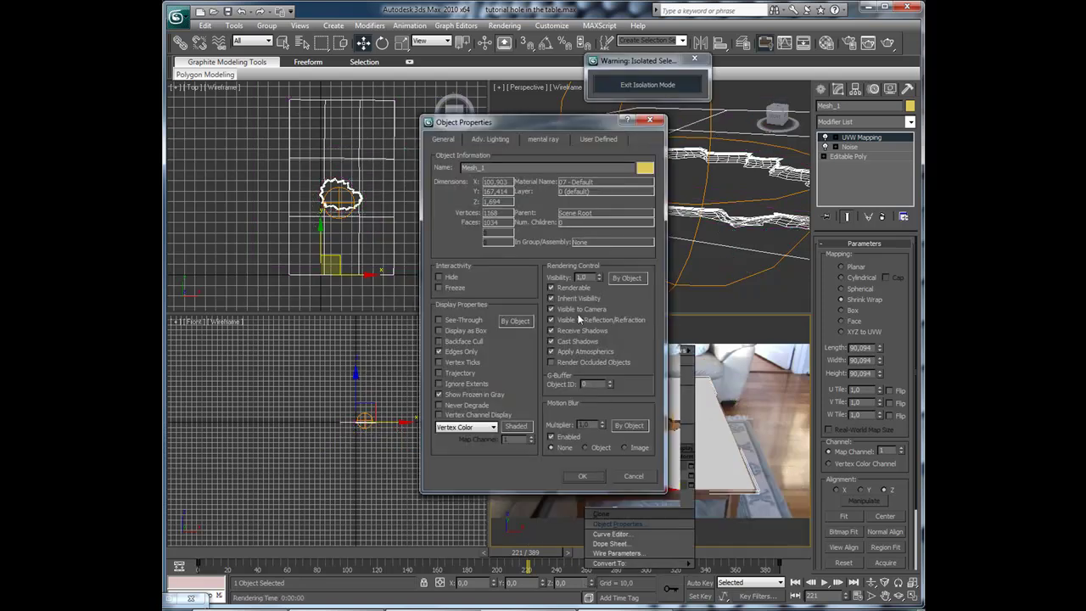
left_click(583, 476)
left_click(779, 462)
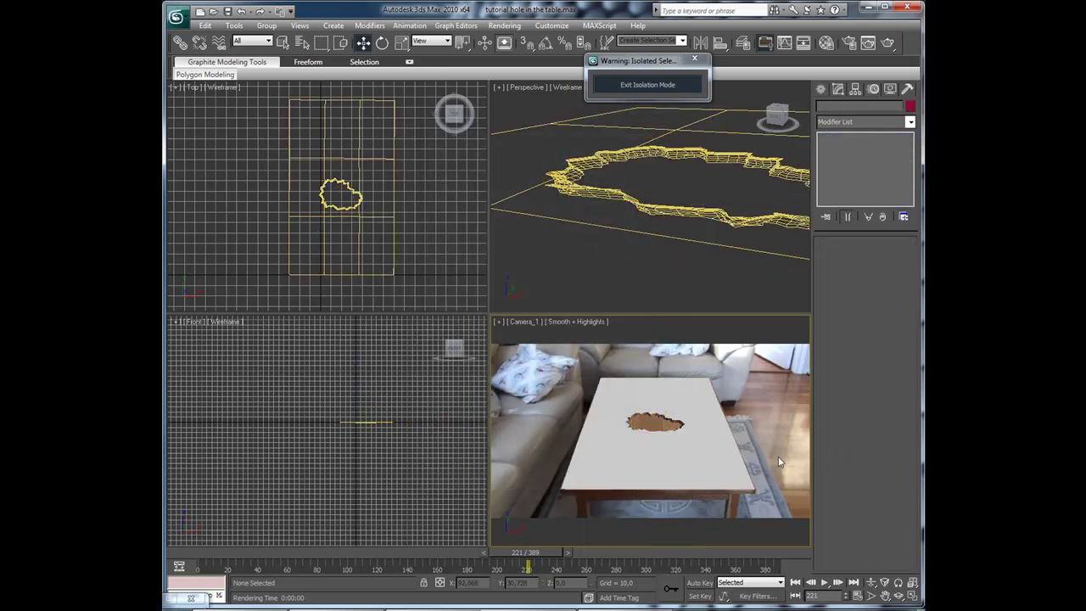
left_click(620, 470)
left_click(584, 393)
Apply the plain grey sample material to the table and select Mesh_1
key("m")
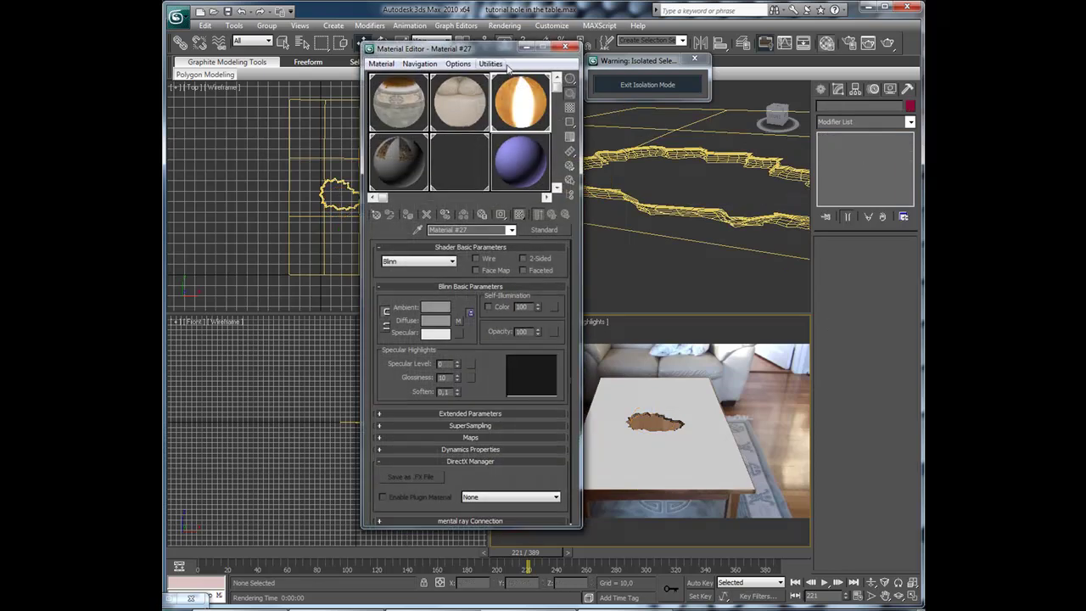
left_click_drag(506, 54, 487, 48)
left_click_drag(539, 88, 539, 127)
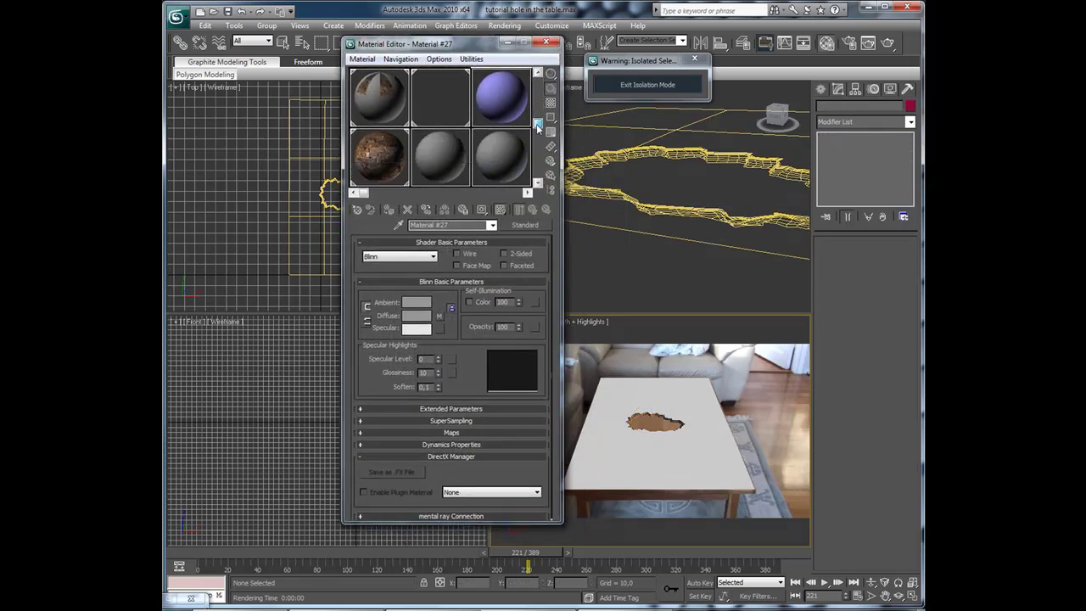
left_click(441, 160)
left_click_drag(440, 151, 652, 460)
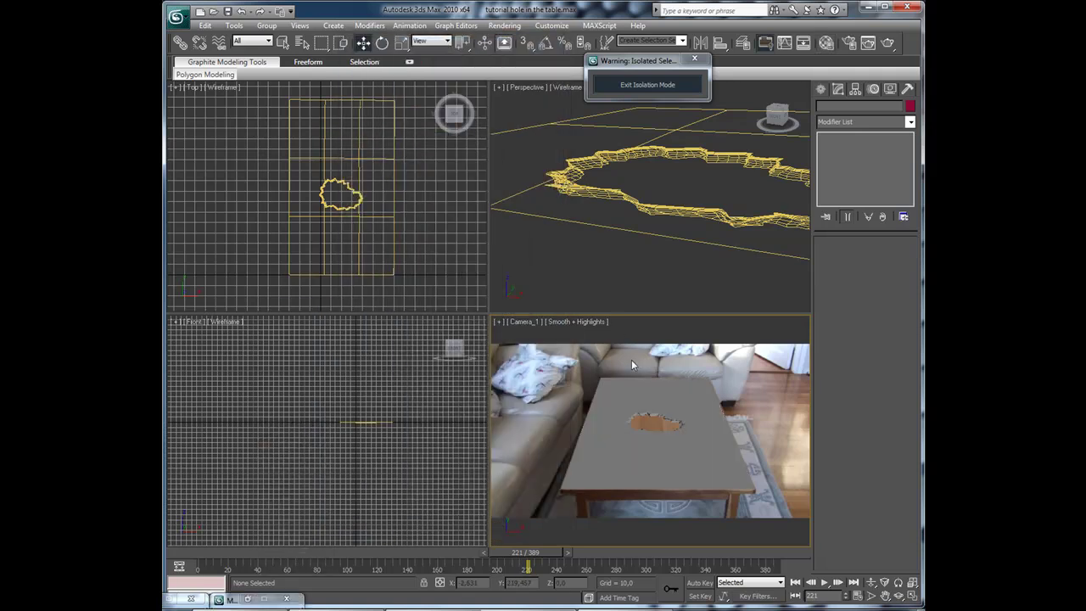
left_click(633, 383)
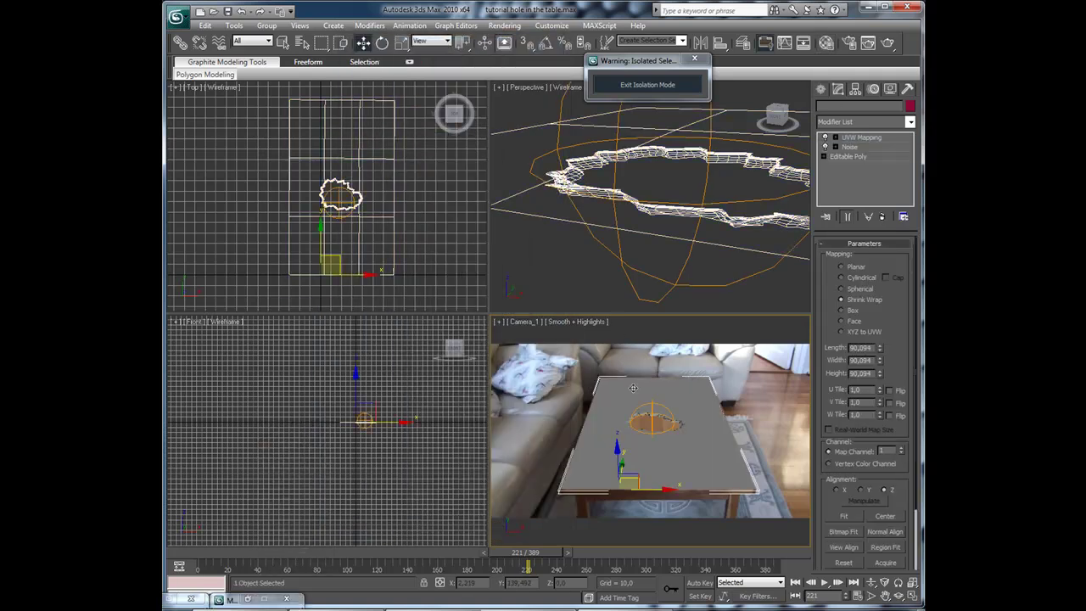
Scale Mesh_1's outer border outward past the camera frame
left_click(825, 158)
left_click(846, 185)
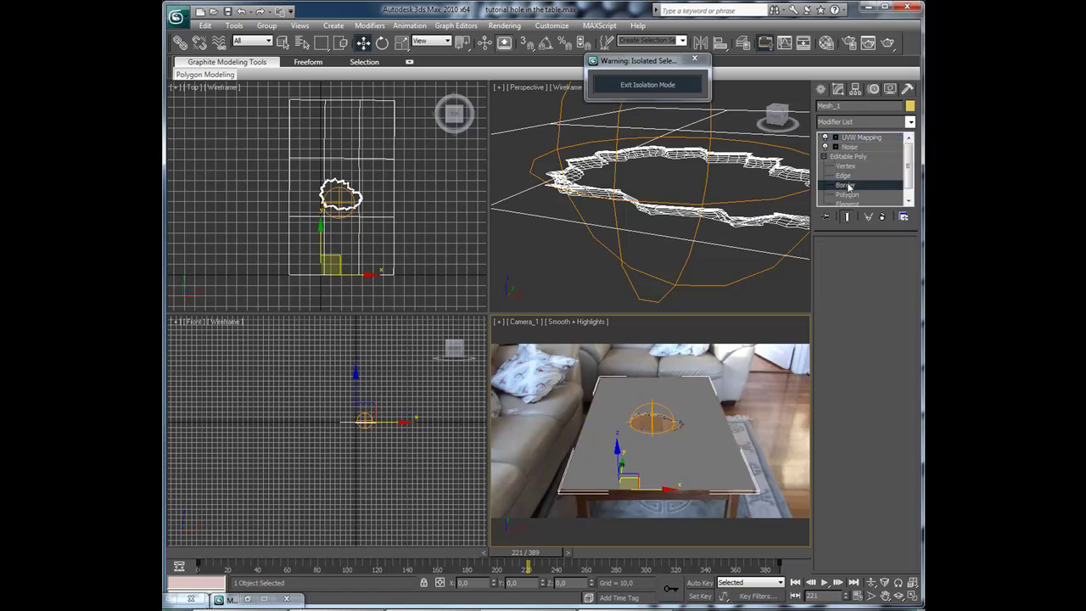
left_click(734, 453)
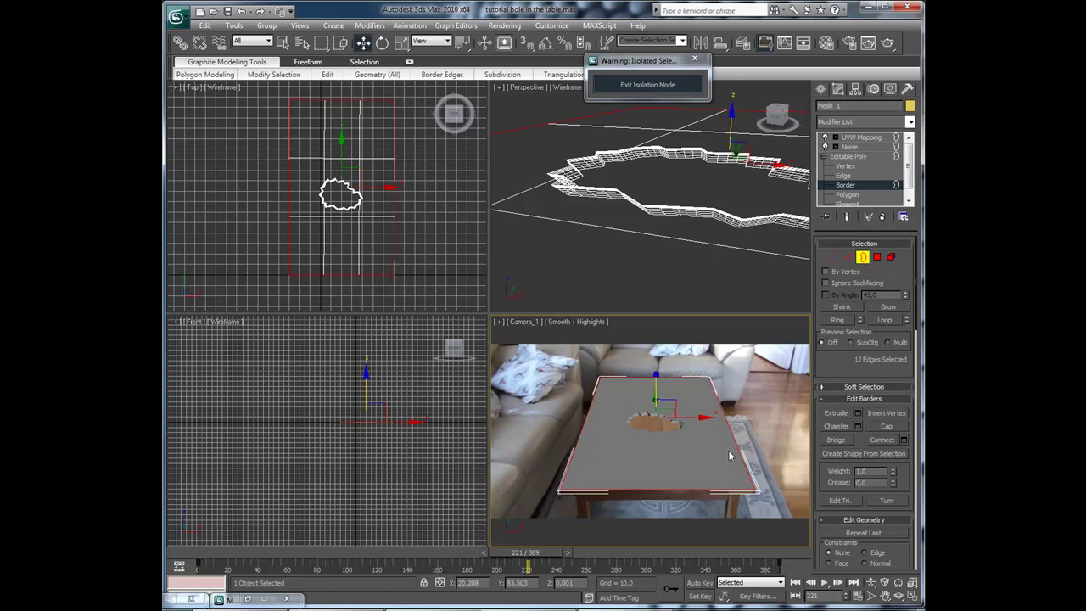
key("r")
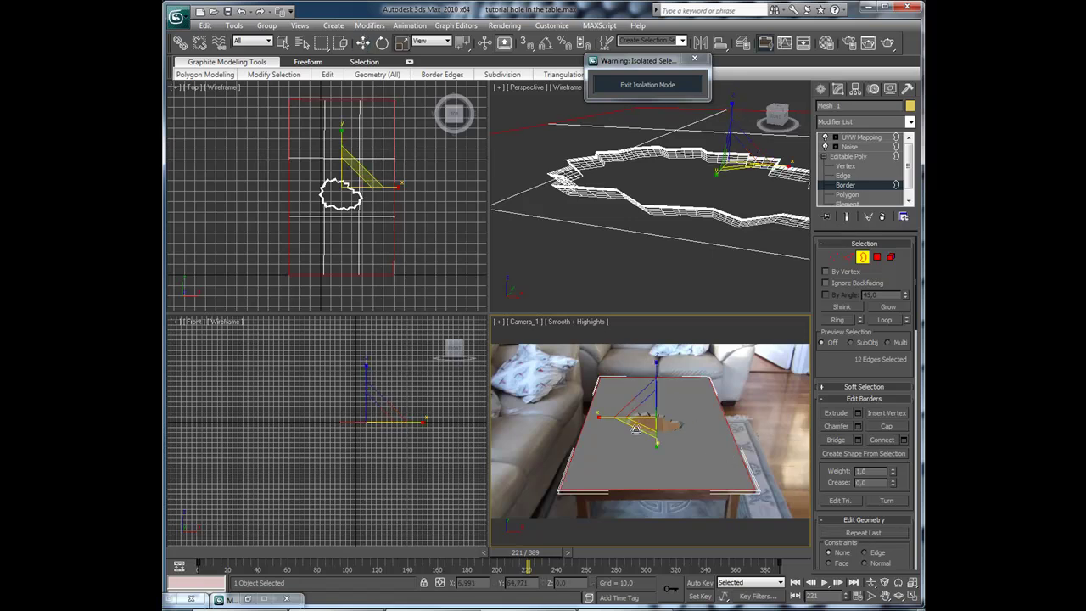
mouse_move(679, 419)
left_mouse_down("shift")
mouse_move(631, 539)
mouse_move(532, 471)
left_mouse_up("shift")
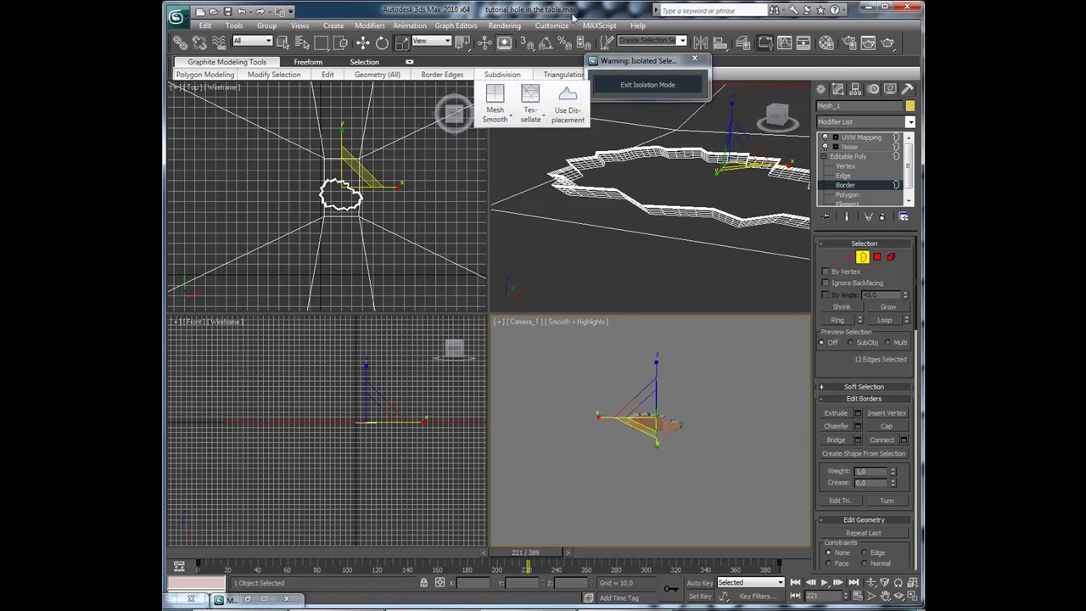
Scrub the timeline between frames 0 and 195 to check grey coverage
left_click_drag(526, 552, 195, 552)
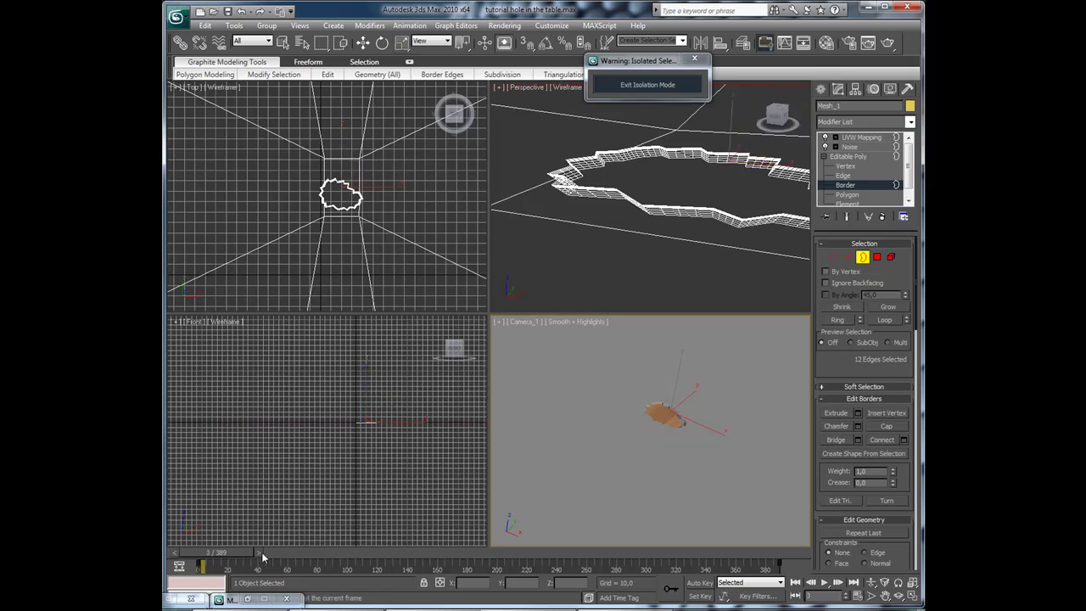
left_click_drag(264, 553, 623, 547)
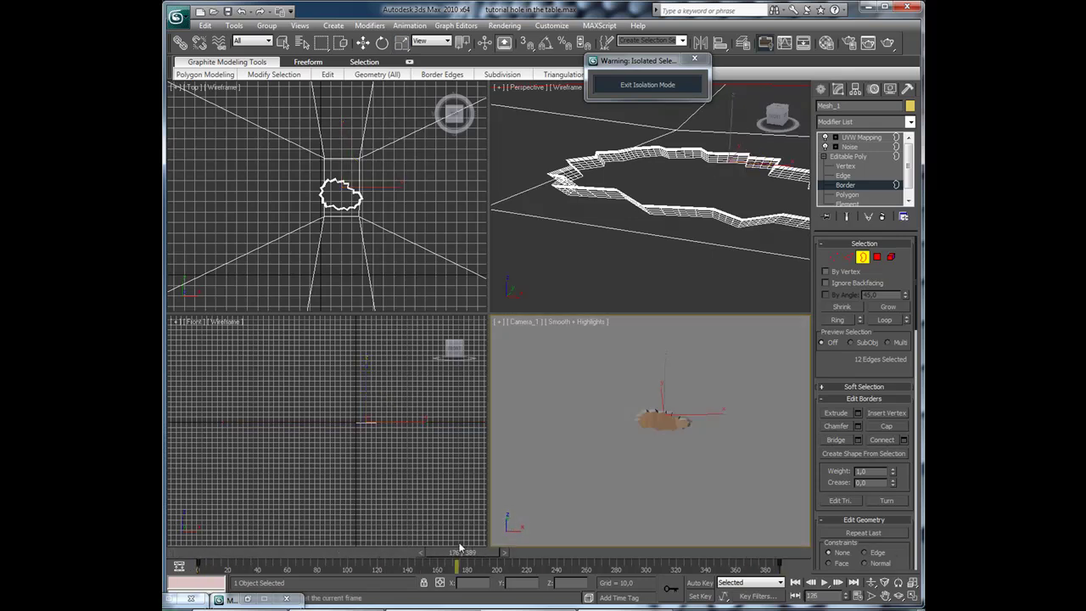
key("r")
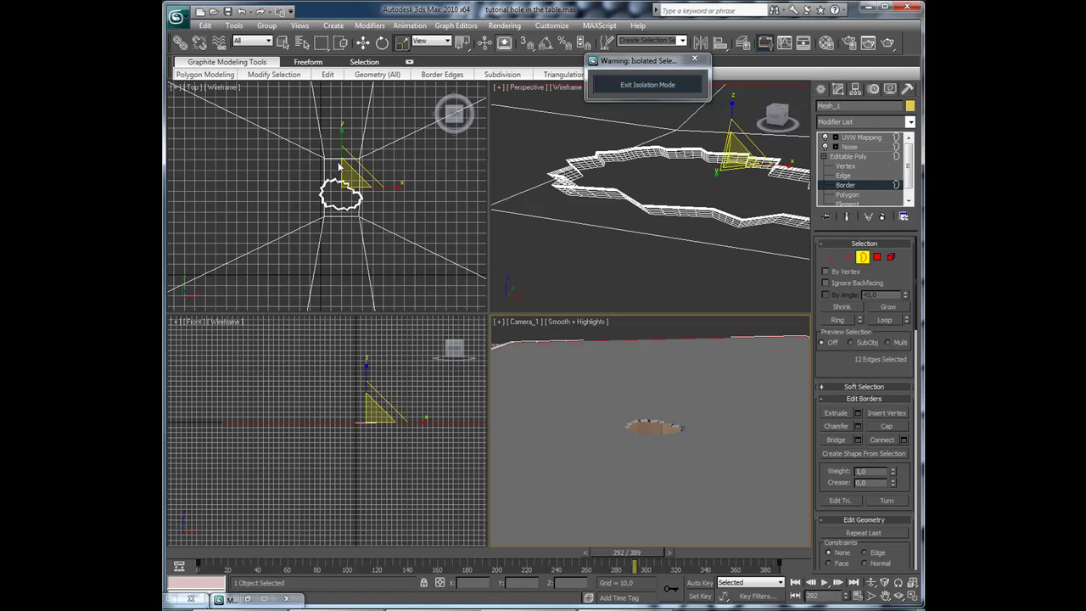
scroll(339, 167, "down", 2)
left_click_drag(338, 168, 356, 191)
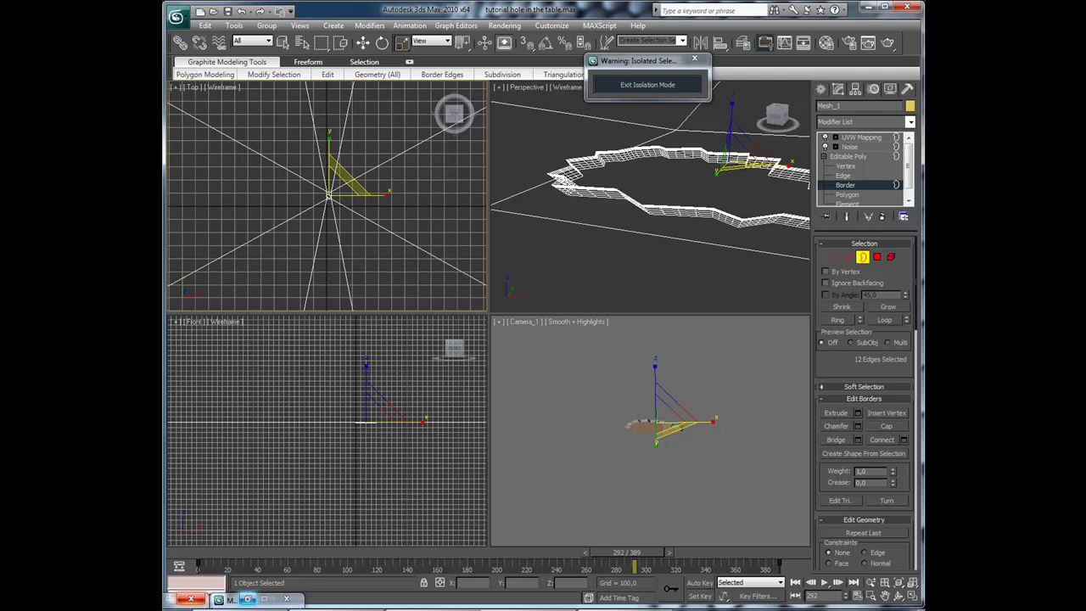
left_click_drag(644, 555, 198, 567)
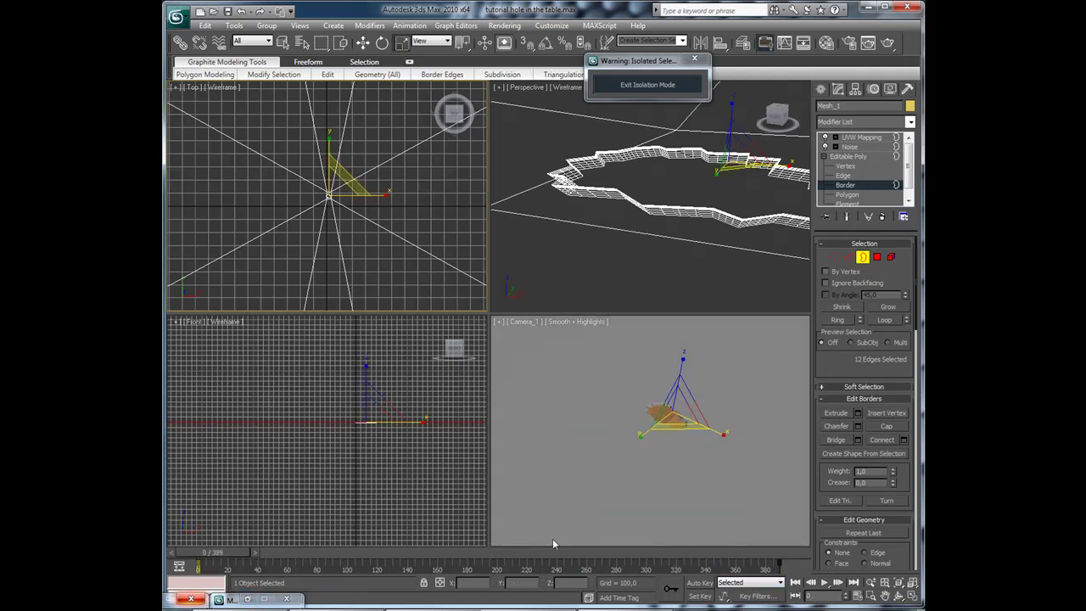
Set the render view to Camera_1 and create a Matte output folder under Renders
left_click(850, 45)
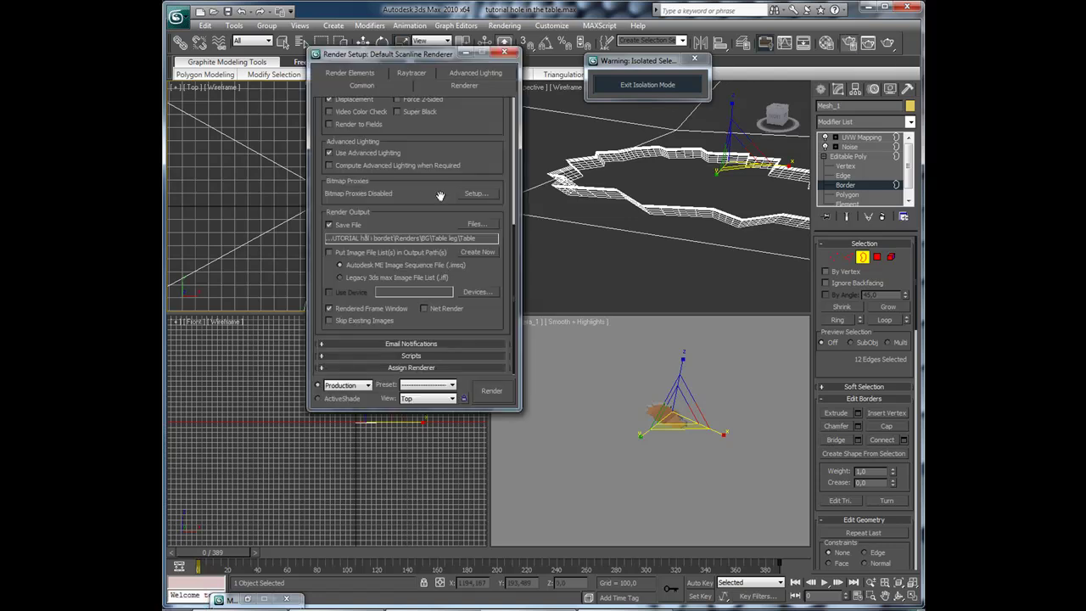
left_click(452, 399)
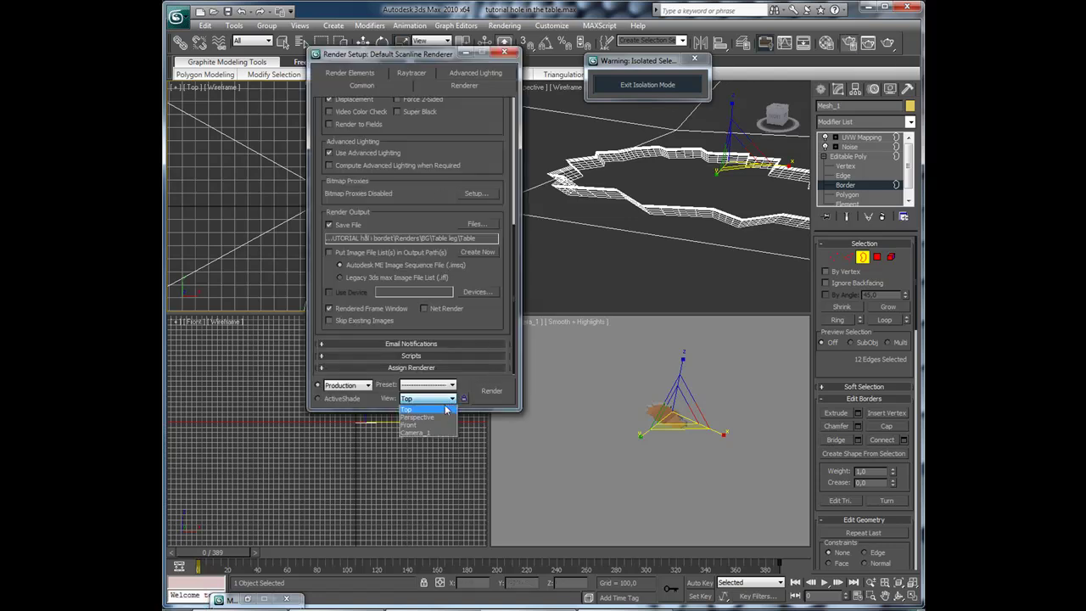
left_click(427, 433)
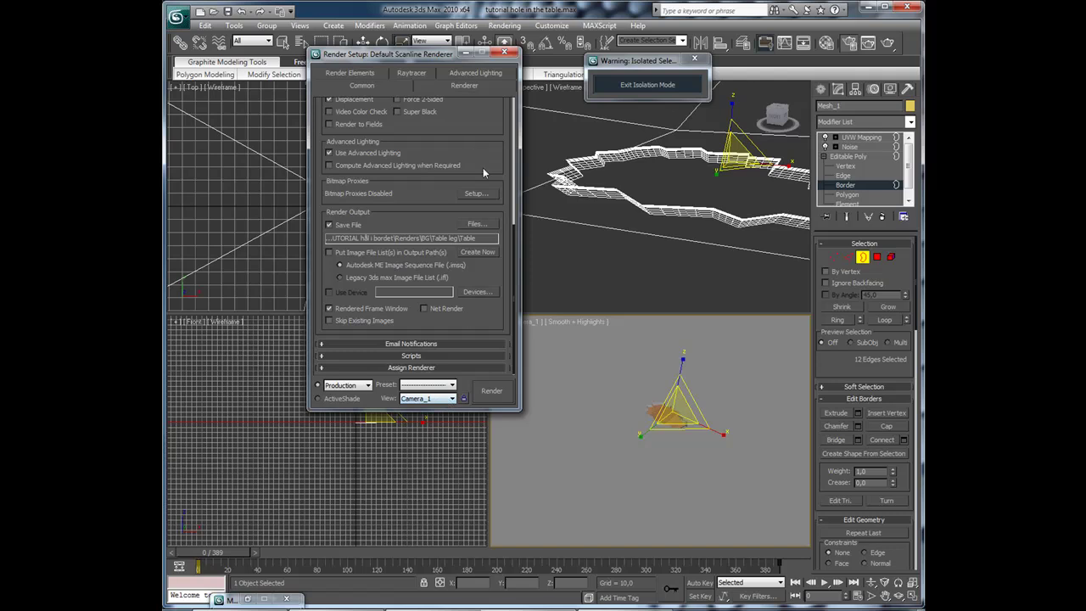
left_click(480, 225)
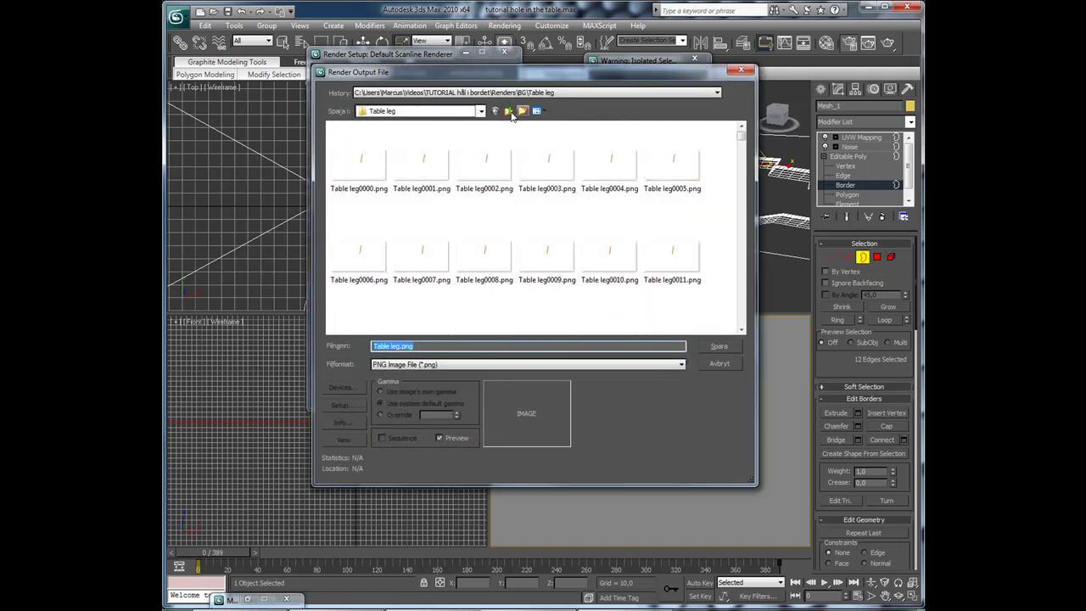
left_click(509, 111)
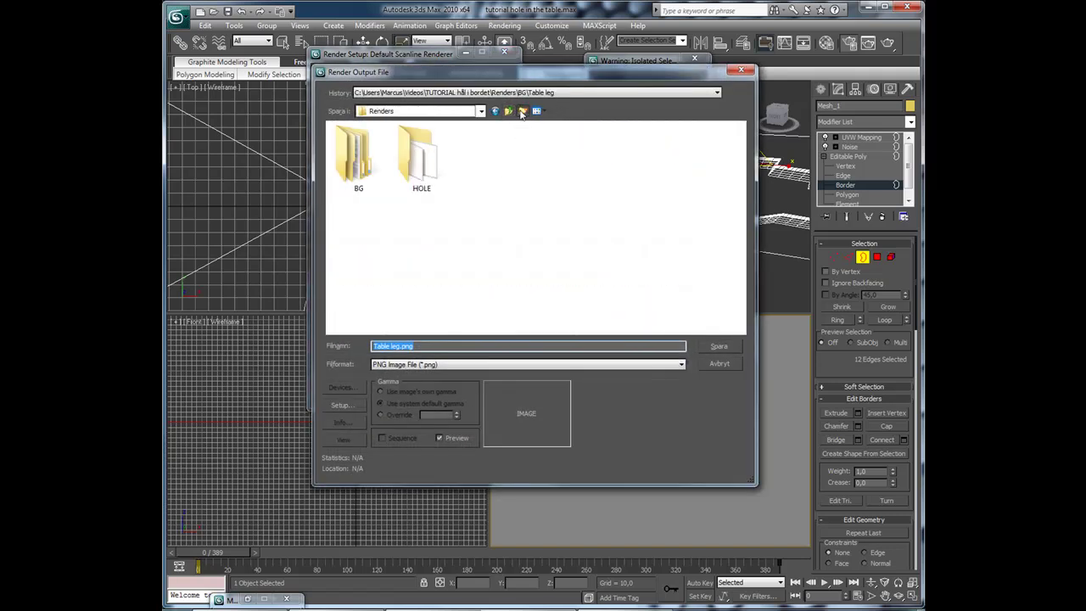
left_click(522, 111)
type("Matte")
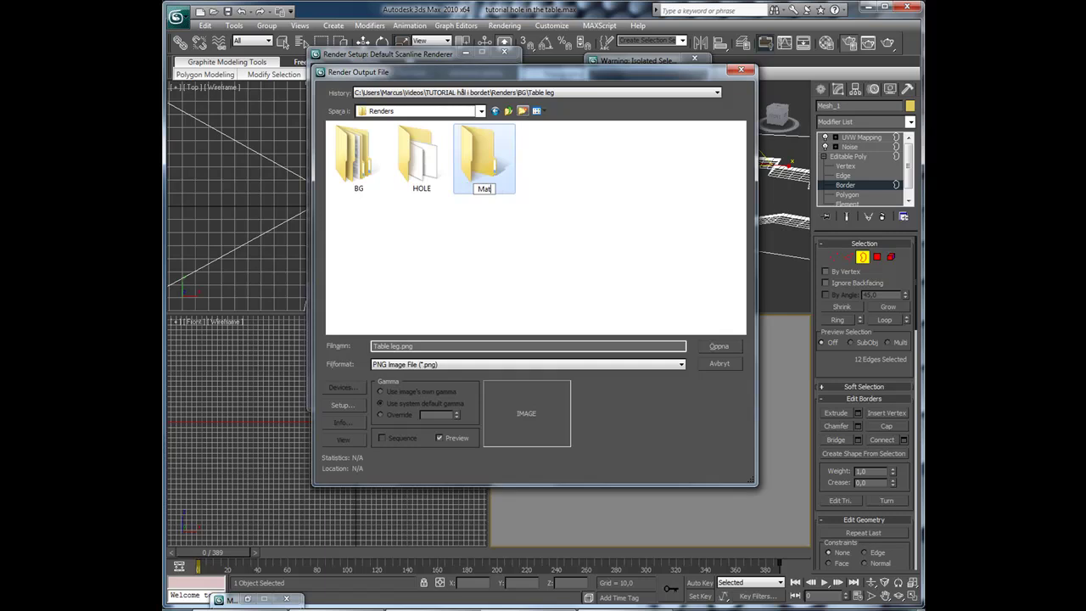
key("Return")
key("Return")
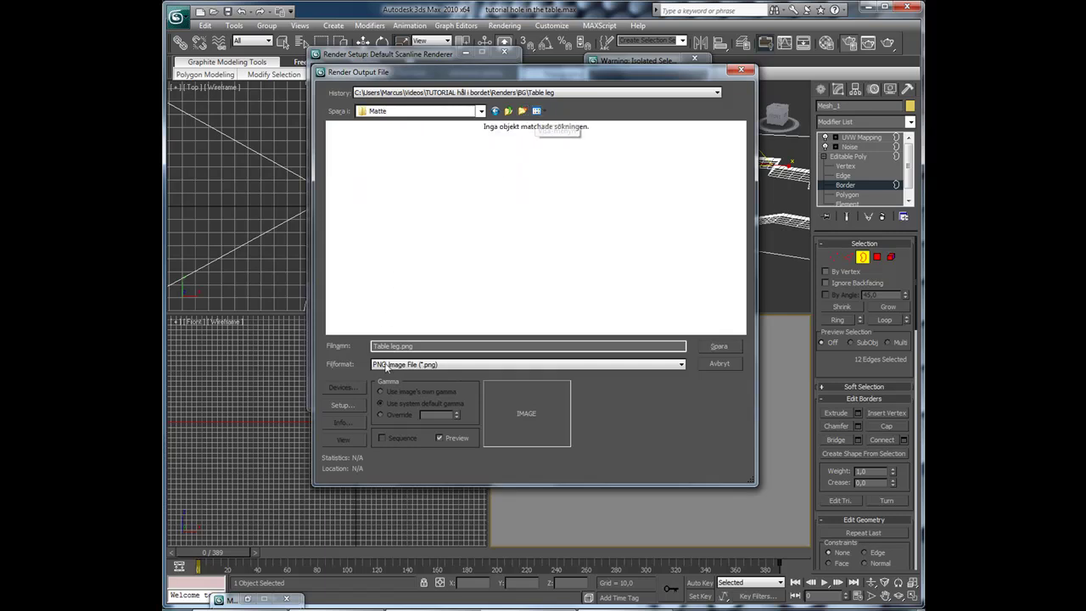
Name the output file 'Matte' and start rendering the matte sequence
left_click_drag(458, 346, 306, 349)
type("Matte")
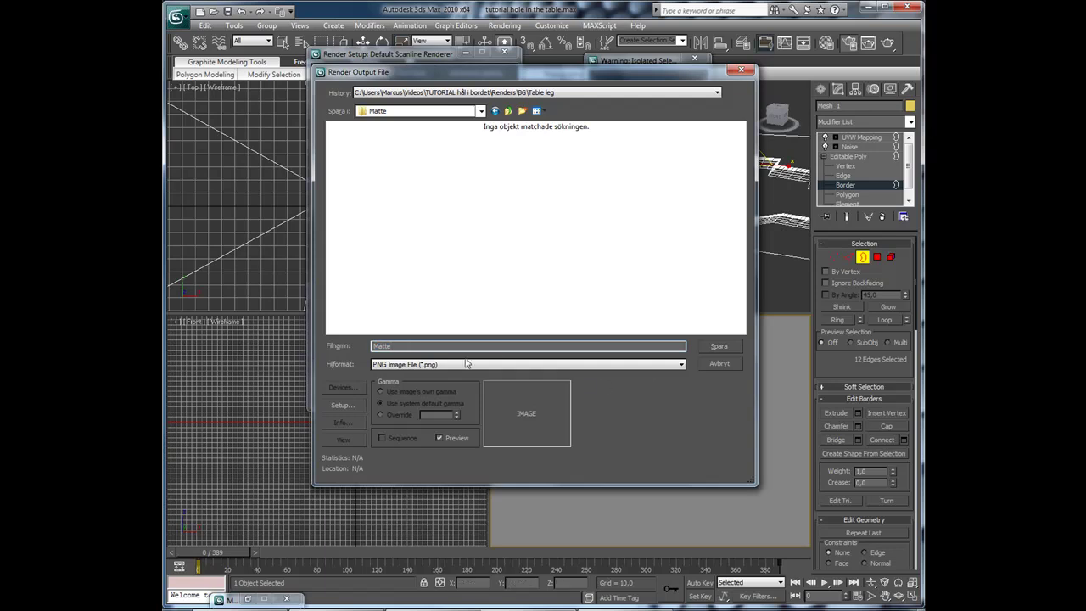
left_click(718, 347)
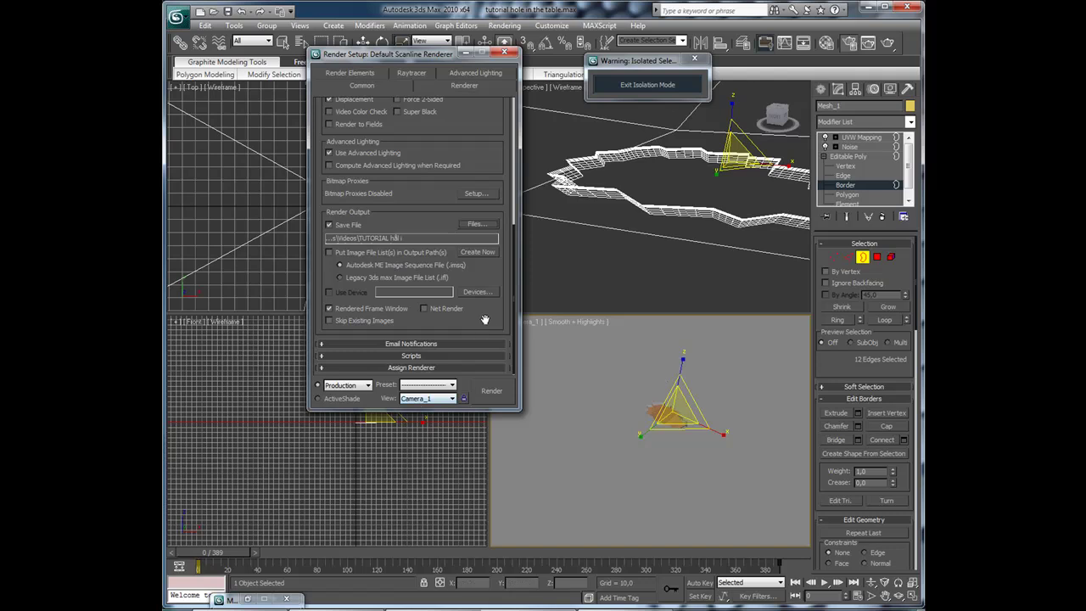
left_click(491, 391)
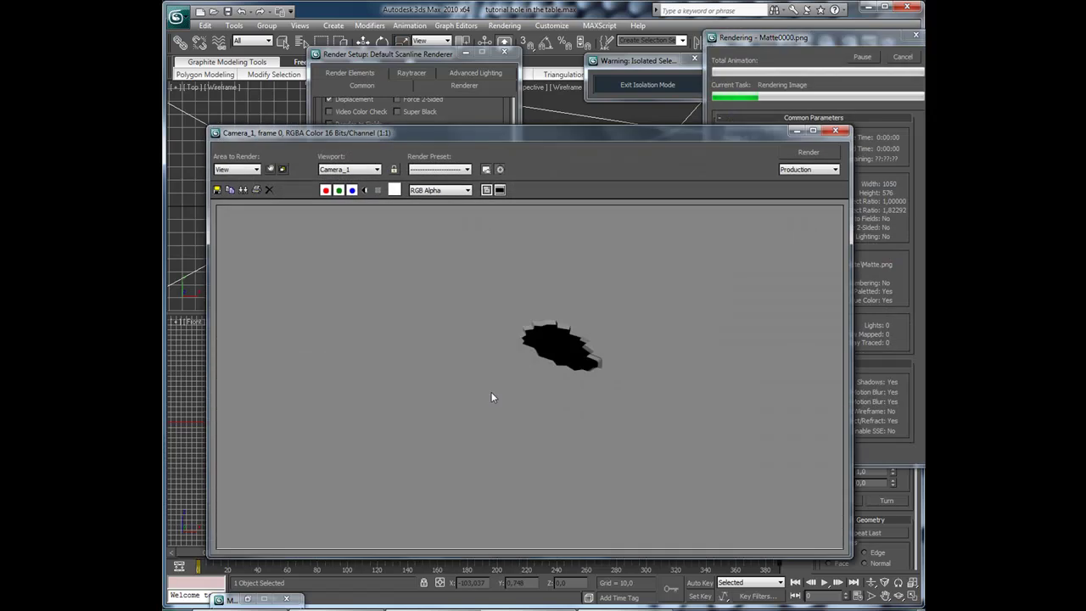